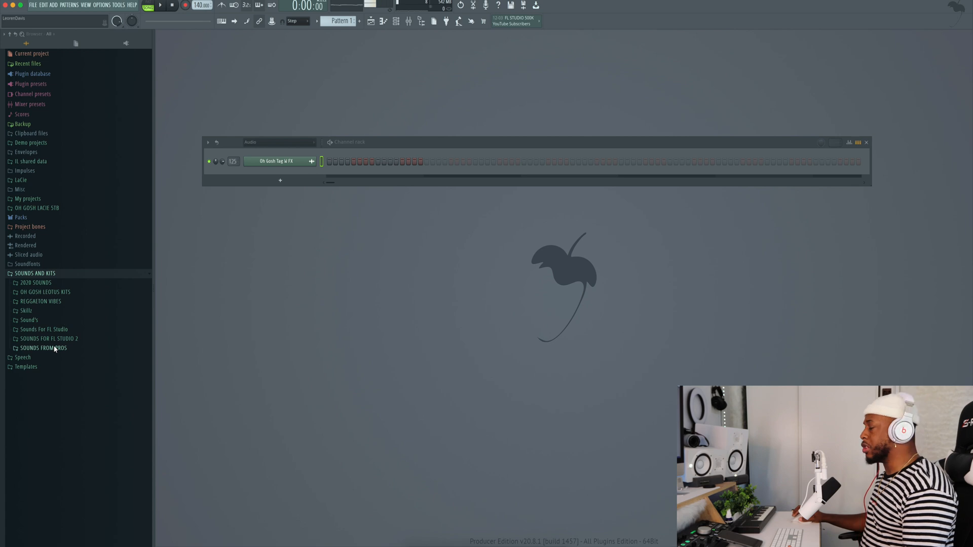
- Open the SLAP EXPERTS sound library down to the "Slap Experts - Chill Bytes" folder, and show the playlist and channel rack
click(54, 349)
scroll(55, 349, down, 10)
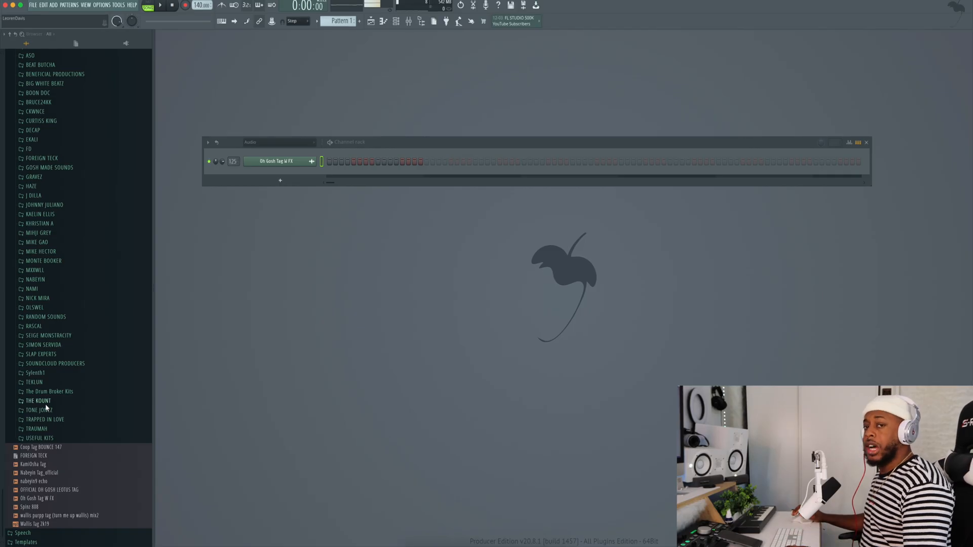
click(46, 354)
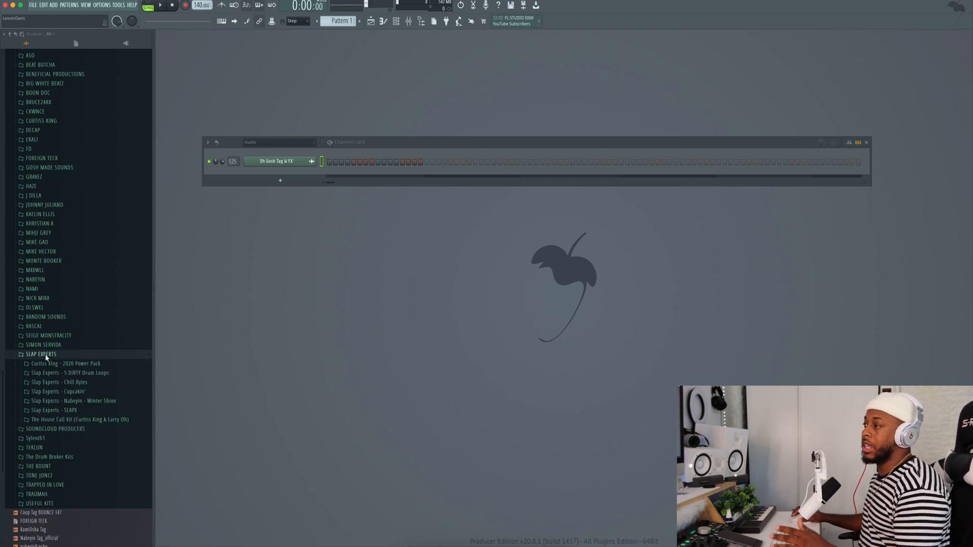
click(56, 383)
key(F5)
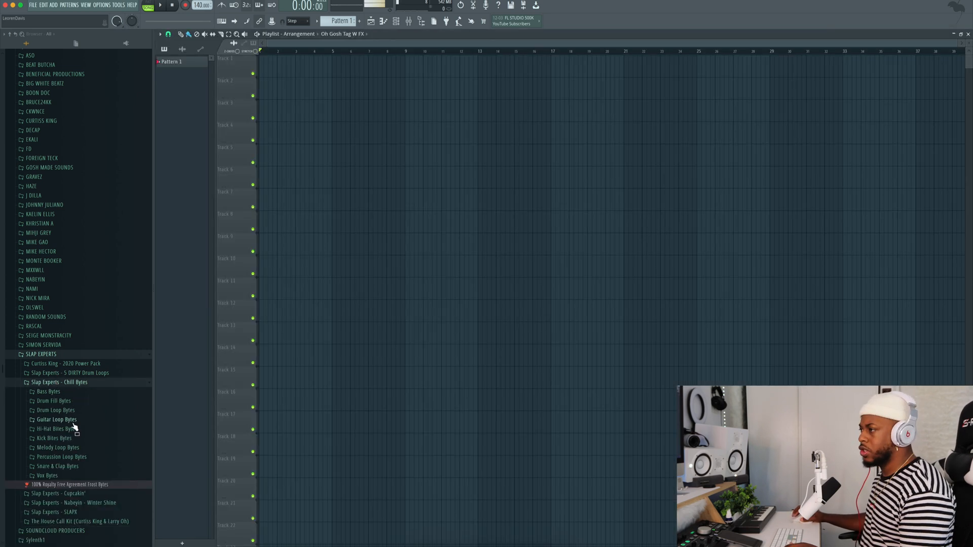
click(396, 21)
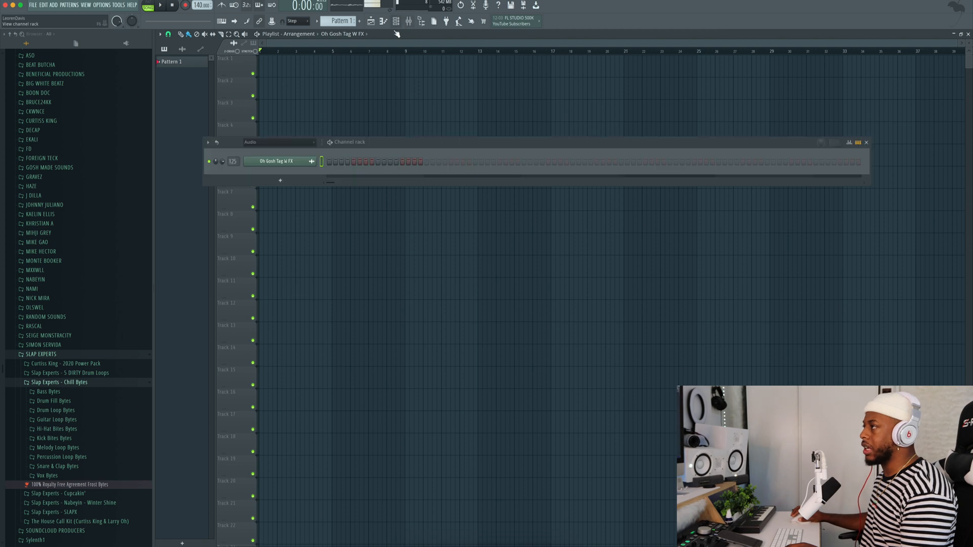
- Add the Gamer Kick and Whipped Hi-Hat samples from the Chill Bytes folder as channels in the channel rack
click(62, 438)
drag(58, 405, 263, 178)
click(77, 363)
drag(71, 380, 98, 332)
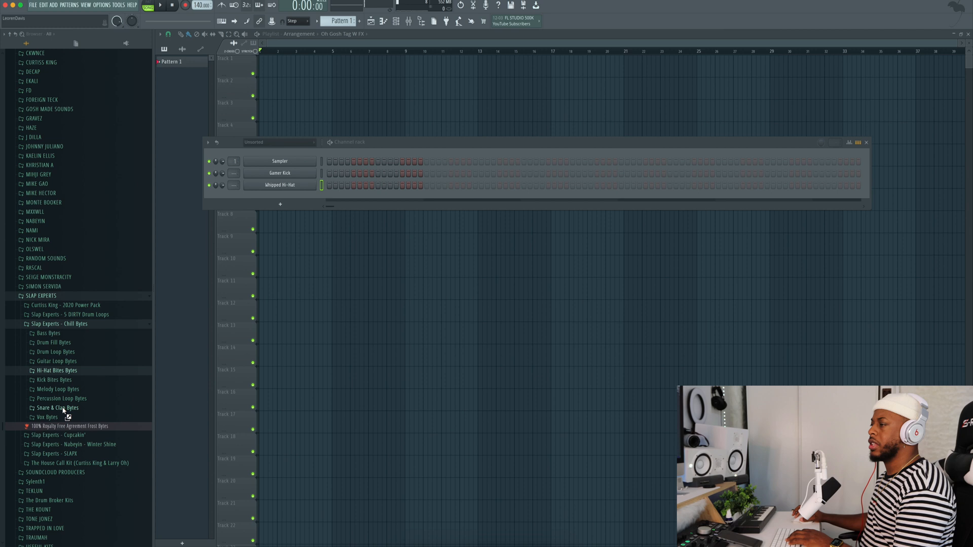
click(61, 406)
- Audition the Snare & Clap Bytes samples and add Pure Snare as a channel in the channel rack
key(Down)
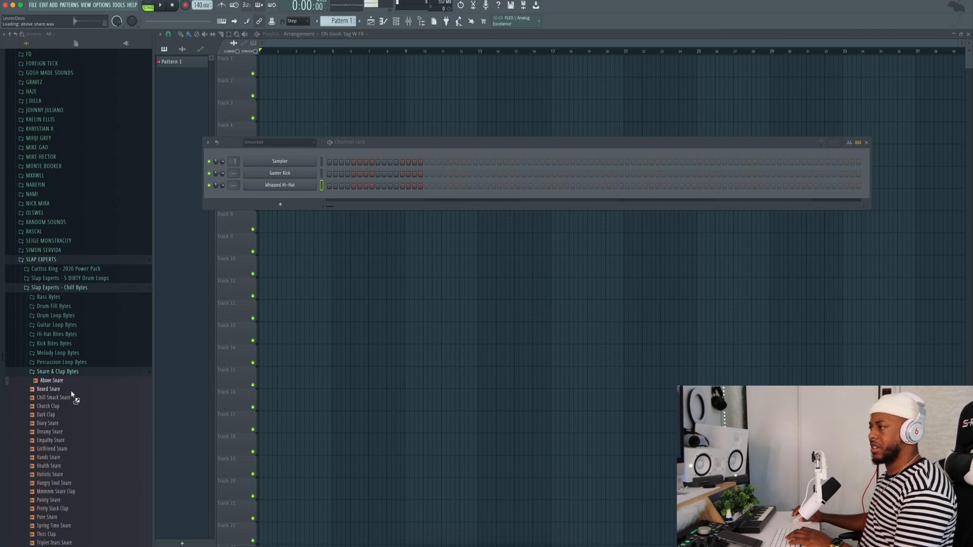
key(Down)
key(Down)
key(Down)
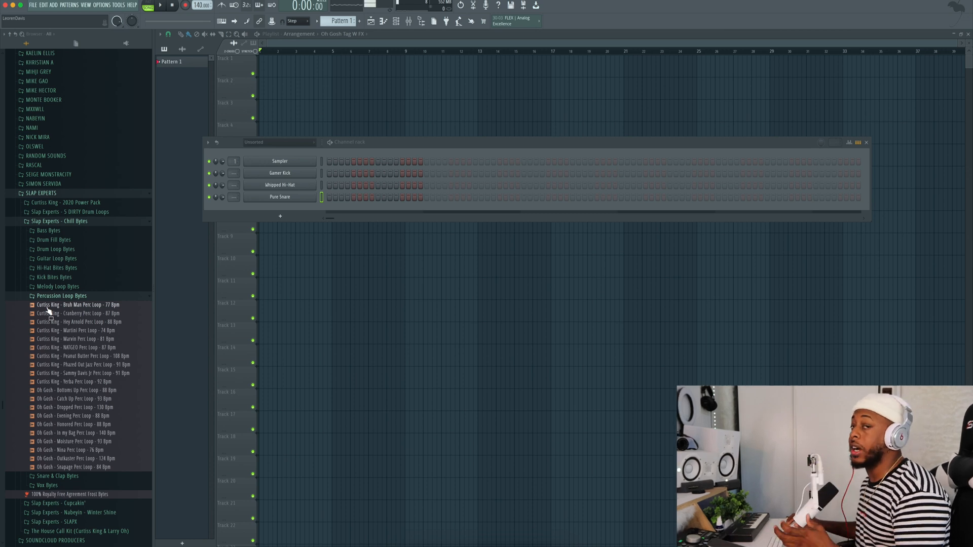
- Place the "Oh Gosh - Evening Perc Loop - 88 Bpm" loop at the start of playlist Track 1 and set the tempo to 88 BPM
click(74, 416)
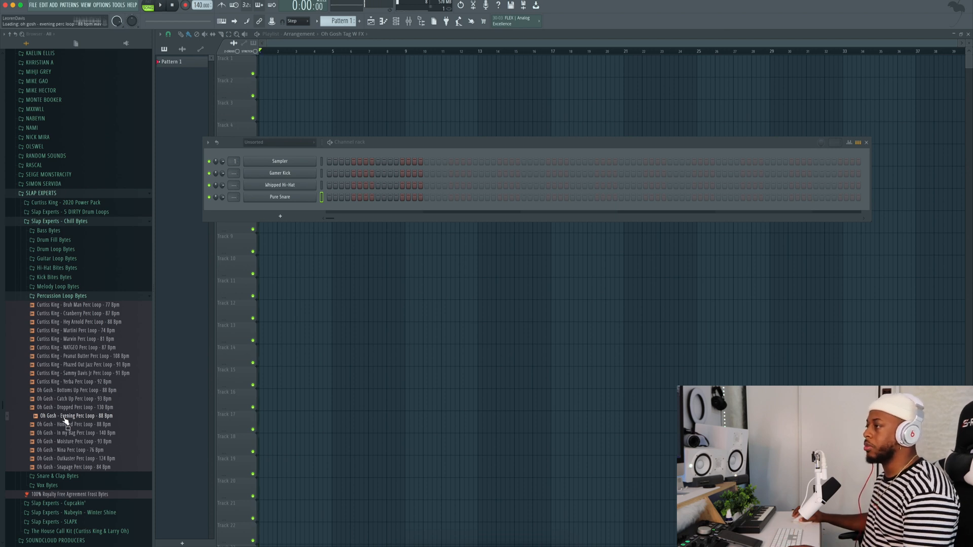
drag(66, 423, 266, 69)
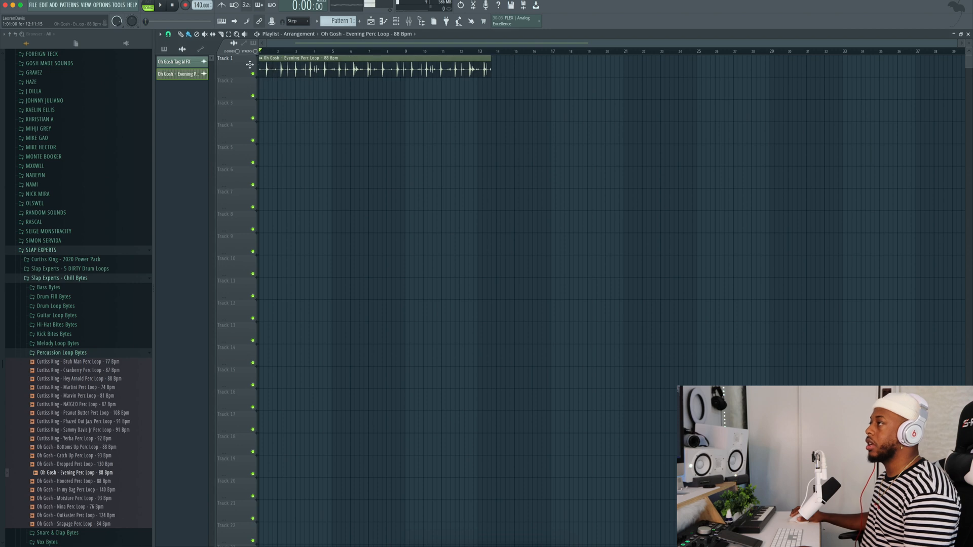
drag(201, 5, 200, 32)
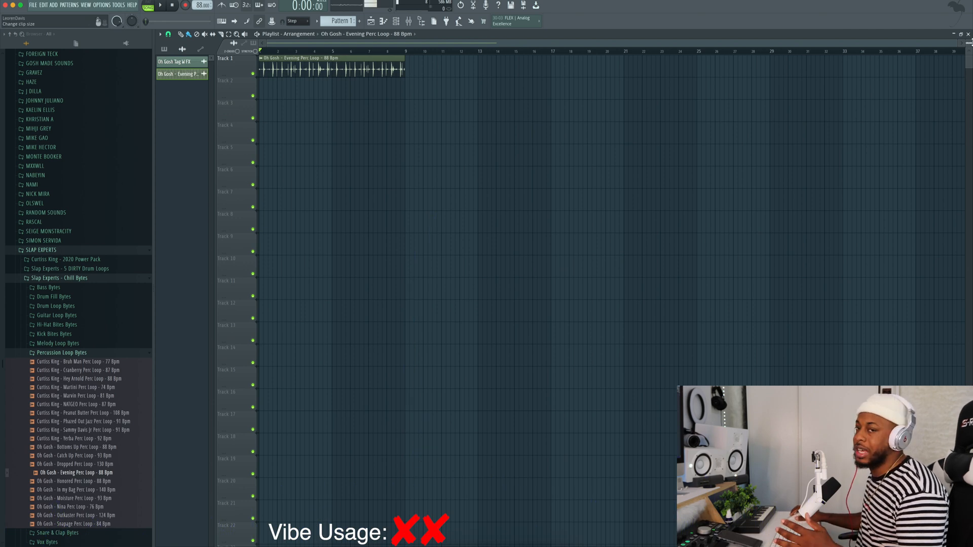
- Play back the percussion loop on Track 1 of the playlist to hear its groove
click(968, 34)
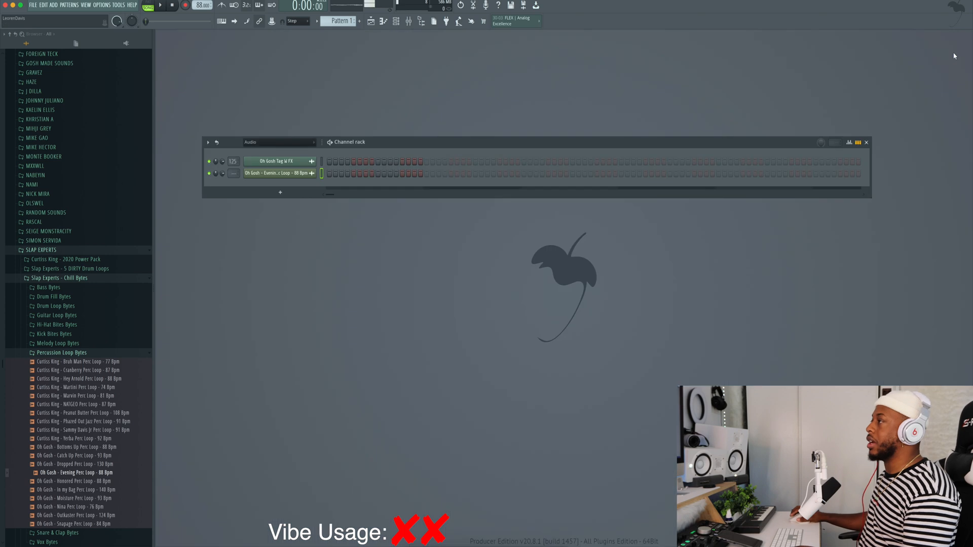
key(F5)
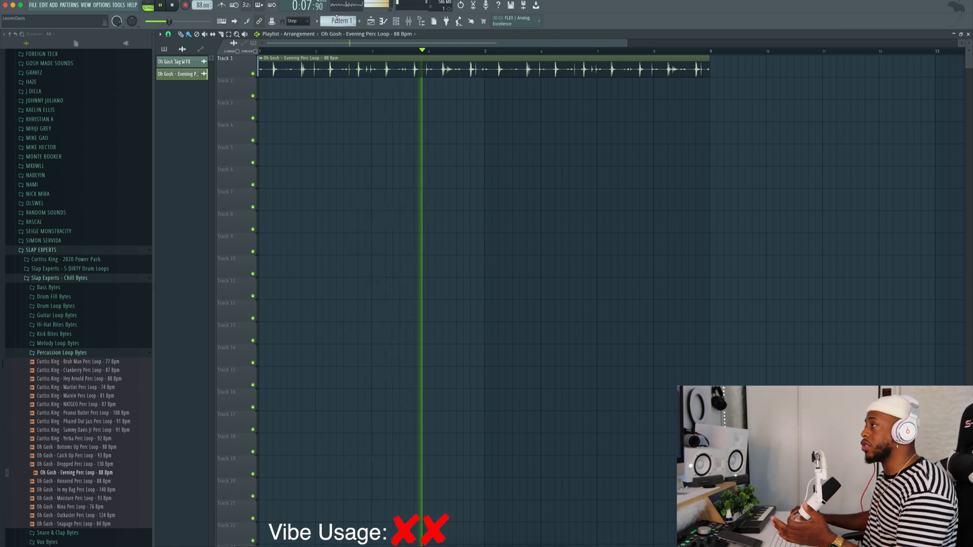
key(space)
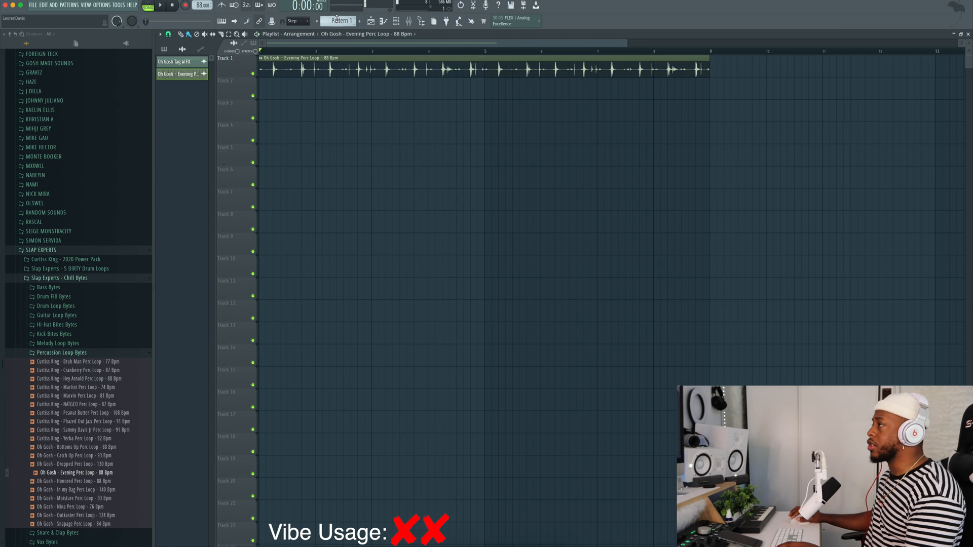
- Record a kick rhythm live into Pattern 1 on playlist Track 2 over the percussion loop
click(337, 21)
click(286, 87)
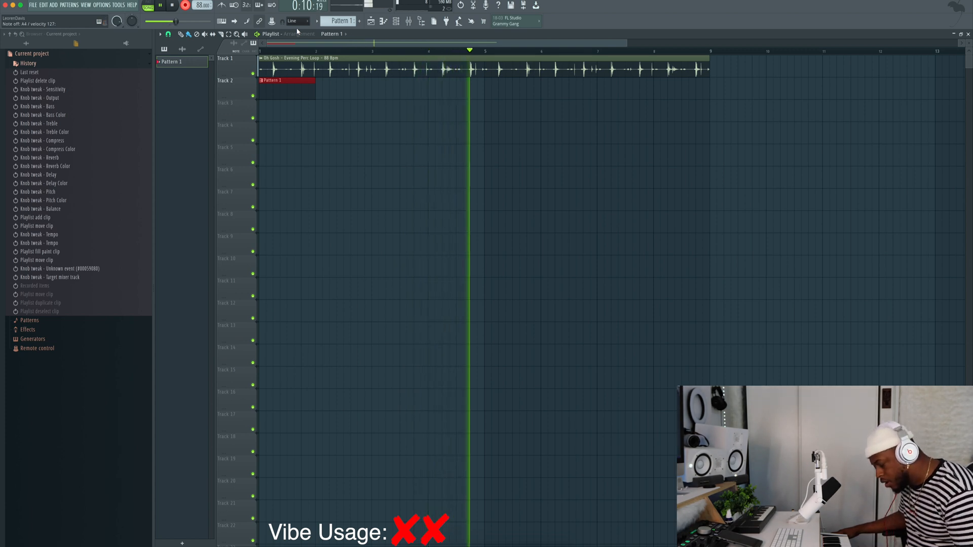
key(space)
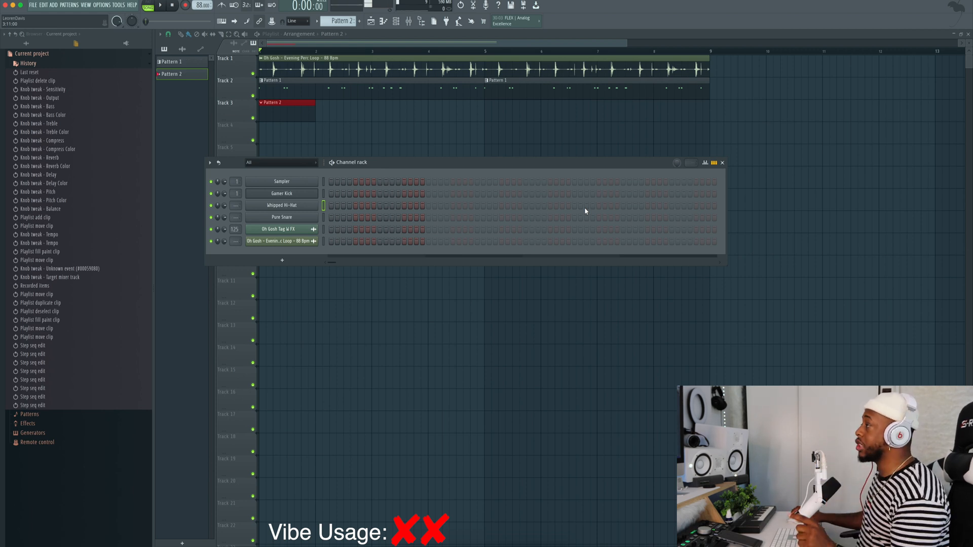
- Fill the Whipped Hi-Hat channel in Pattern 2 with a hit on every second step across four bars, and play it back
click(684, 205)
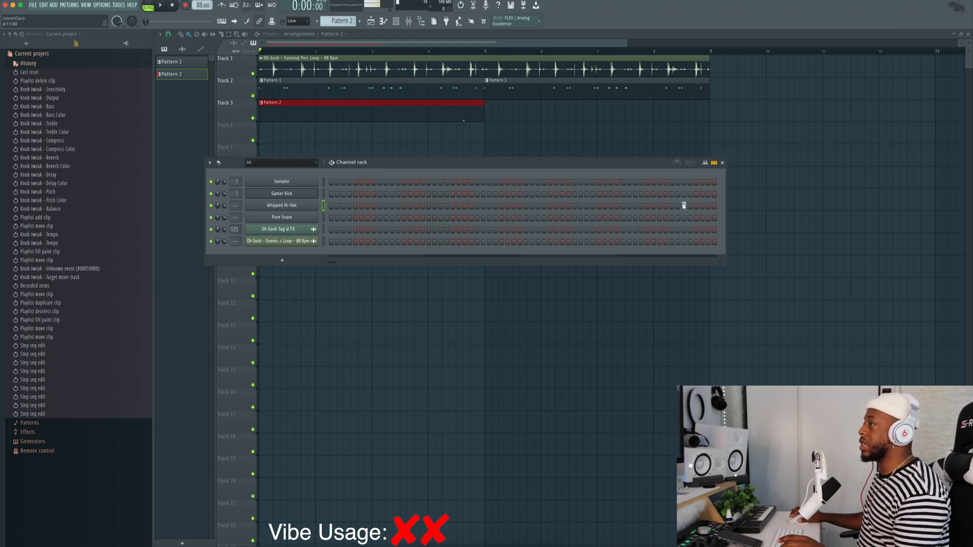
right_click(315, 204)
click(416, 232)
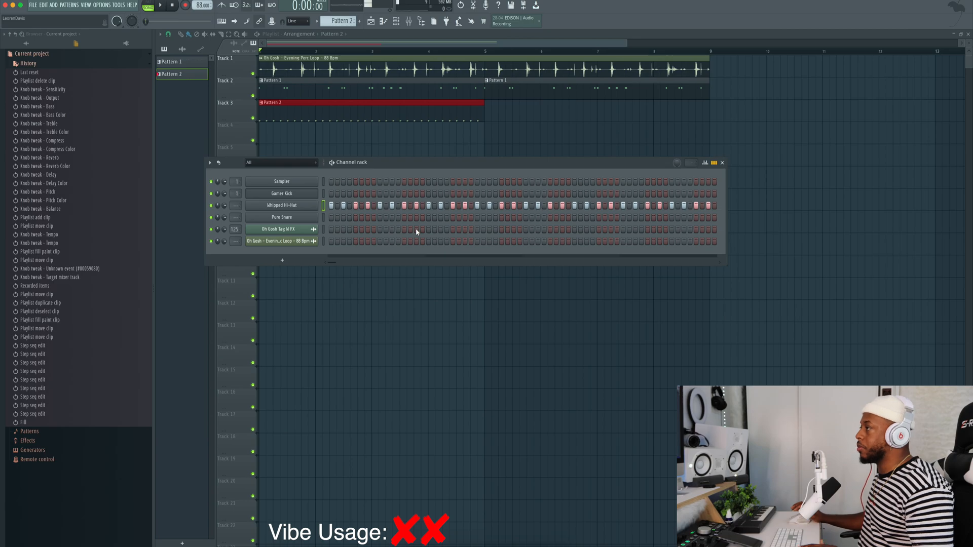
key(space)
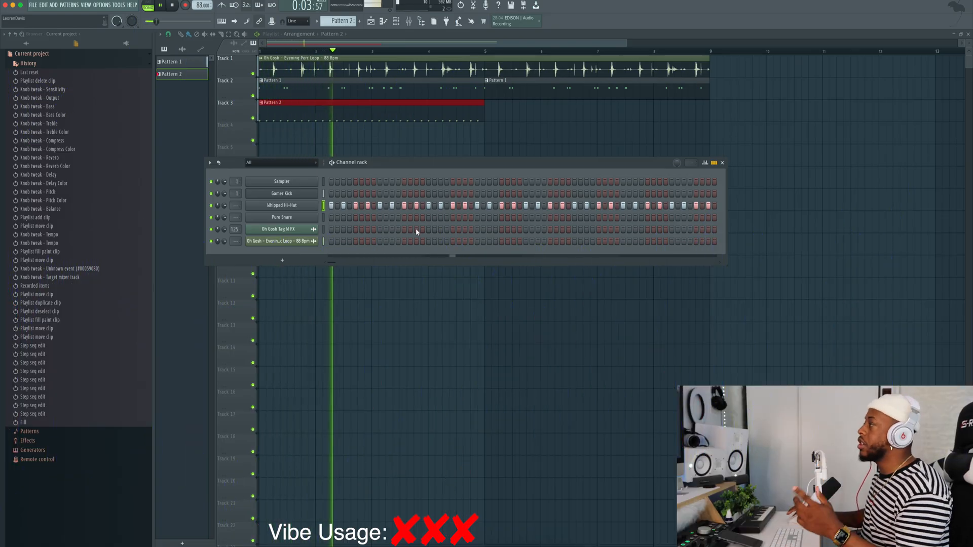
key(space)
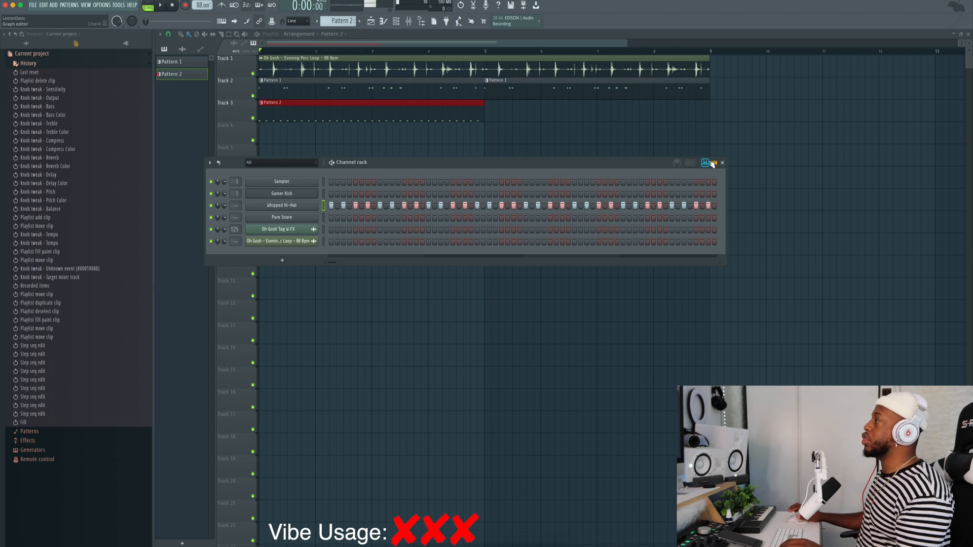
- In the graph editor, give every second Whipped Hi-Hat hit a Shift of about a quarter of the graph height
click(705, 163)
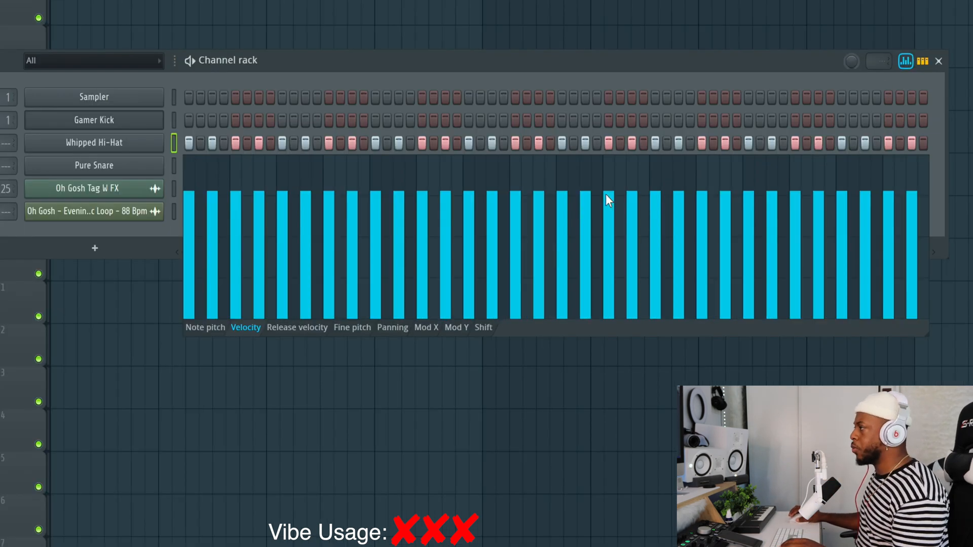
click(482, 327)
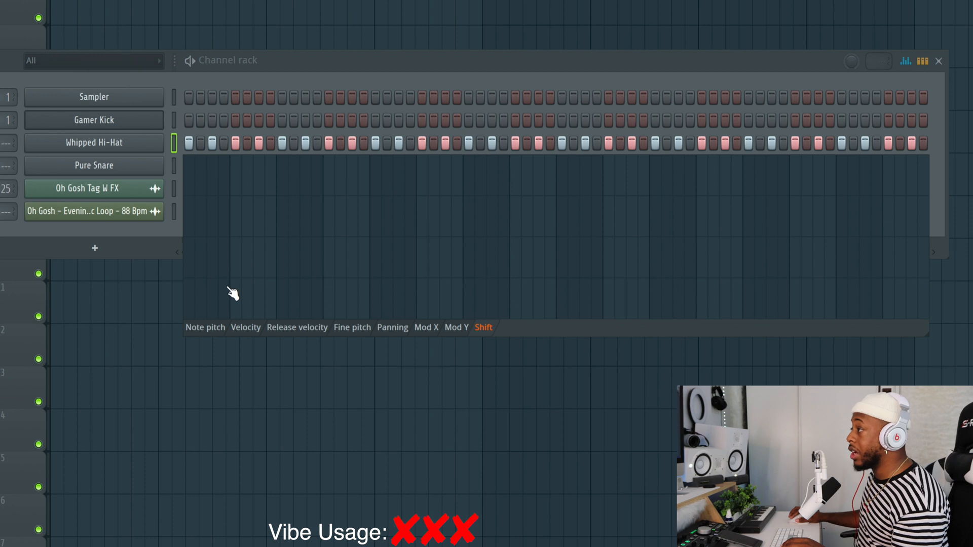
click(213, 277)
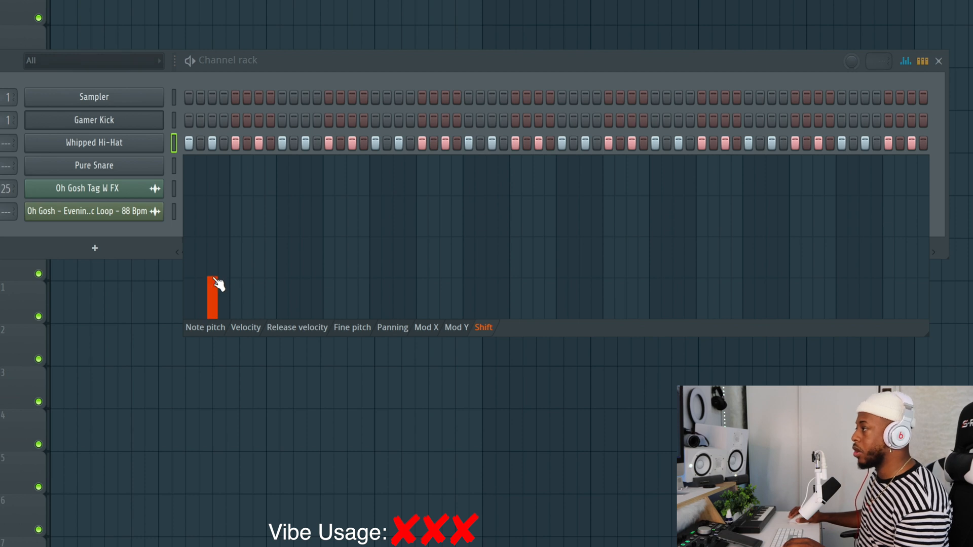
click(260, 279)
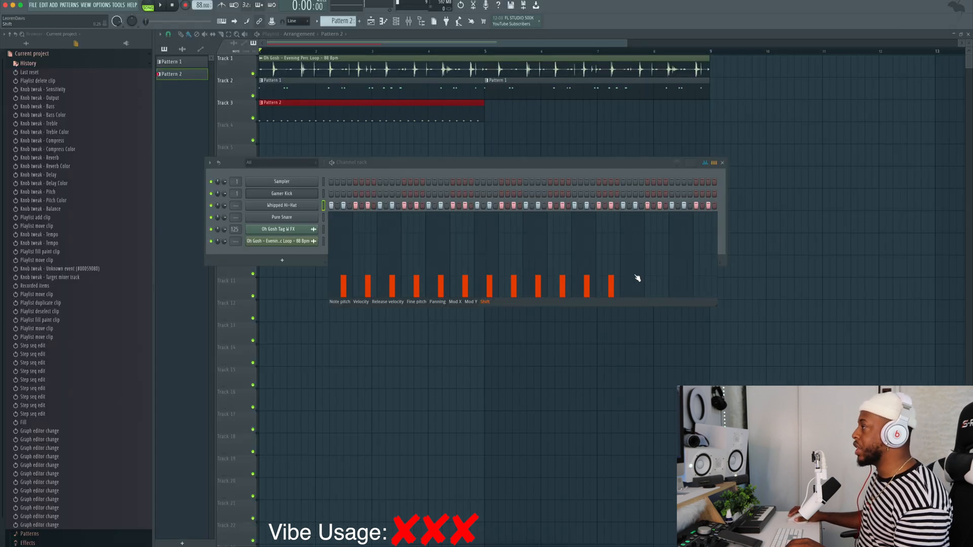
click(636, 282)
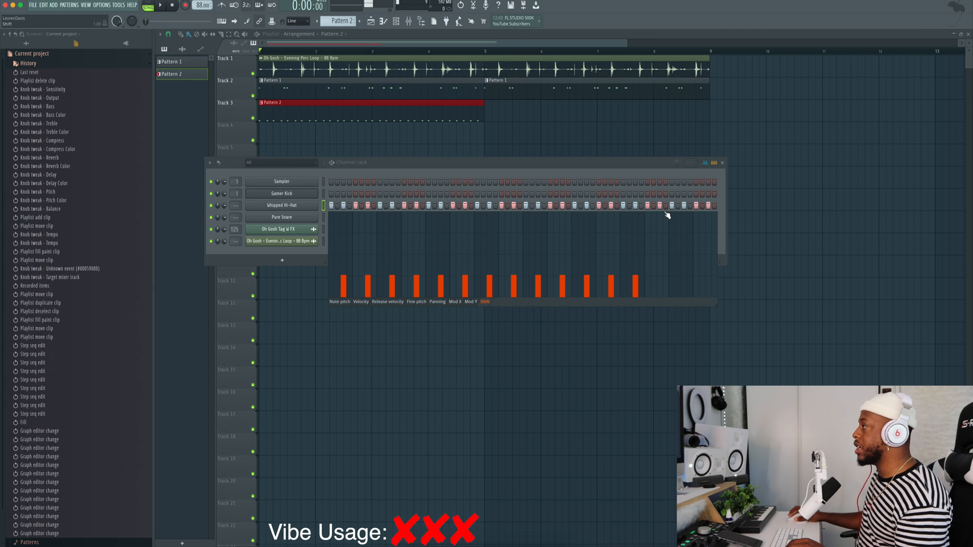
click(662, 280)
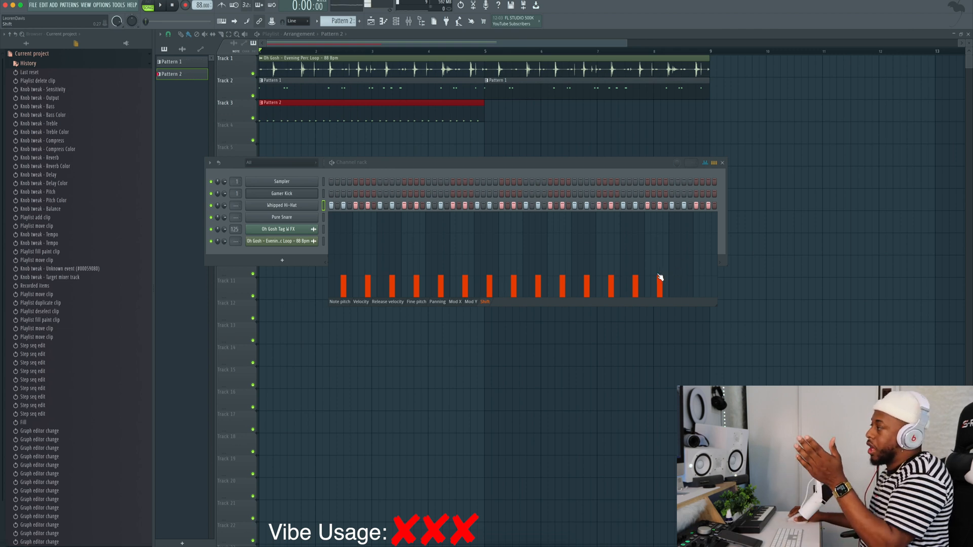
click(685, 279)
click(710, 280)
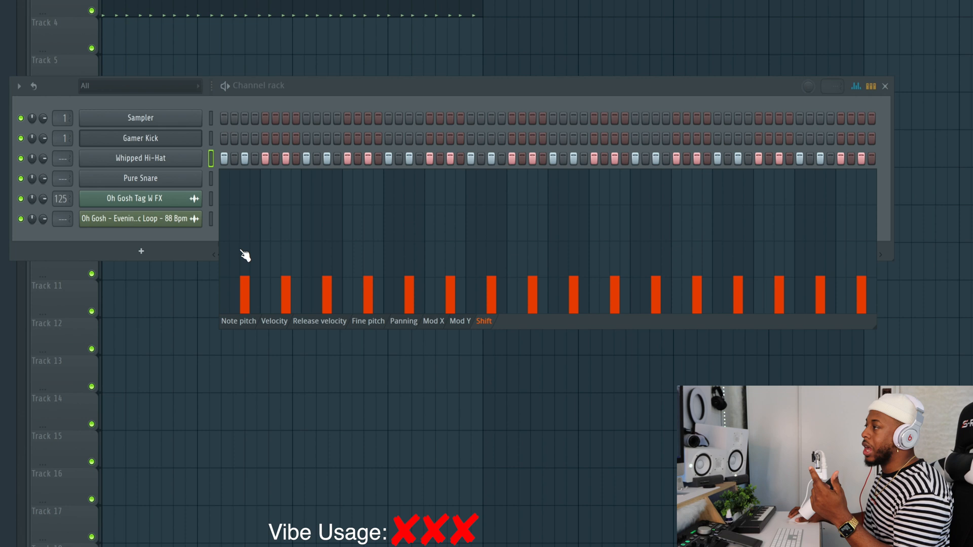
- Raise the Shift of every second Whipped Hi-Hat hit to just under half of the graph height for a stronger swing
click(247, 252)
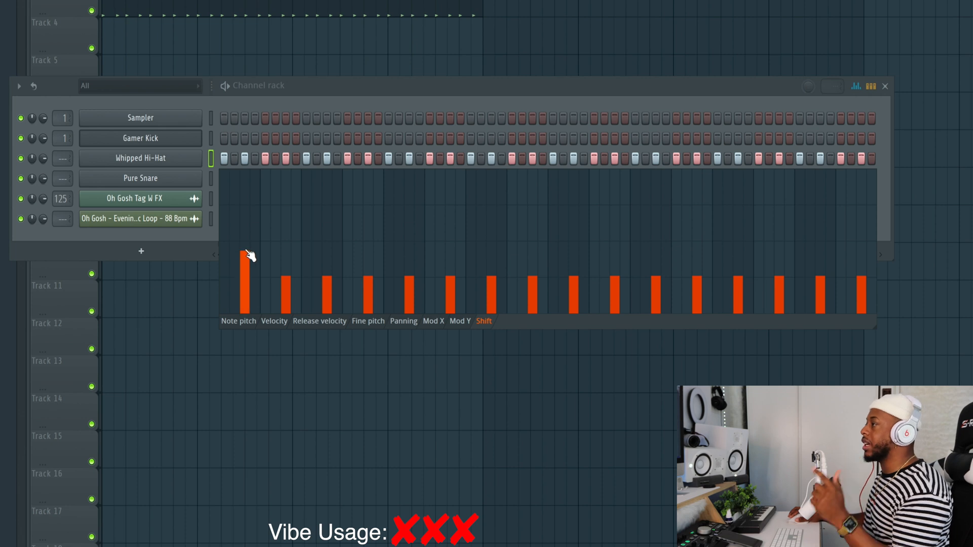
click(291, 252)
click(327, 252)
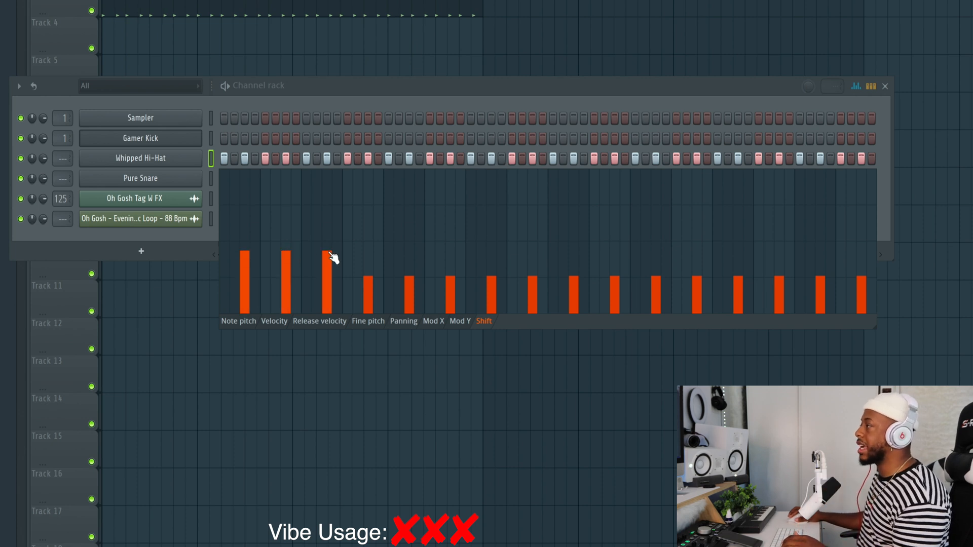
click(368, 252)
click(409, 251)
click(450, 251)
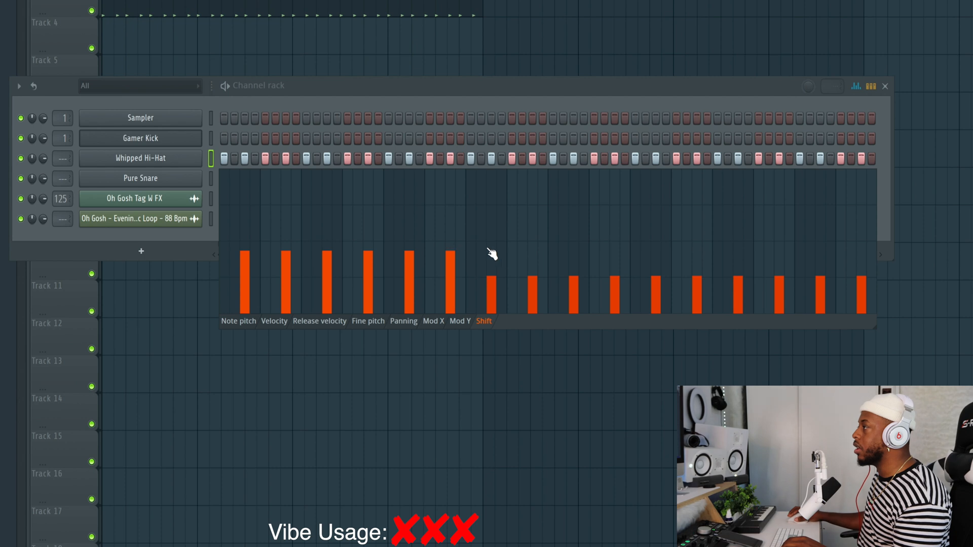
click(491, 252)
click(532, 247)
click(574, 247)
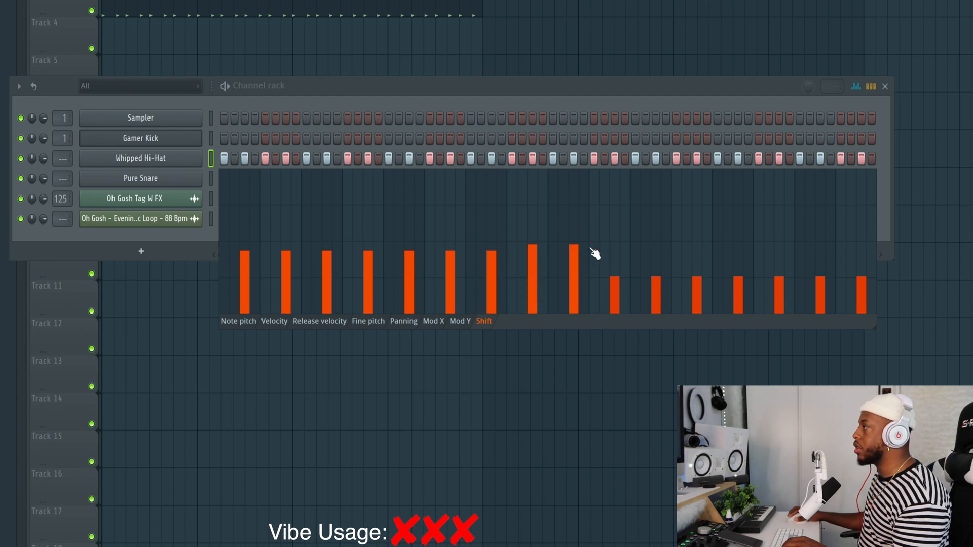
click(620, 249)
click(669, 249)
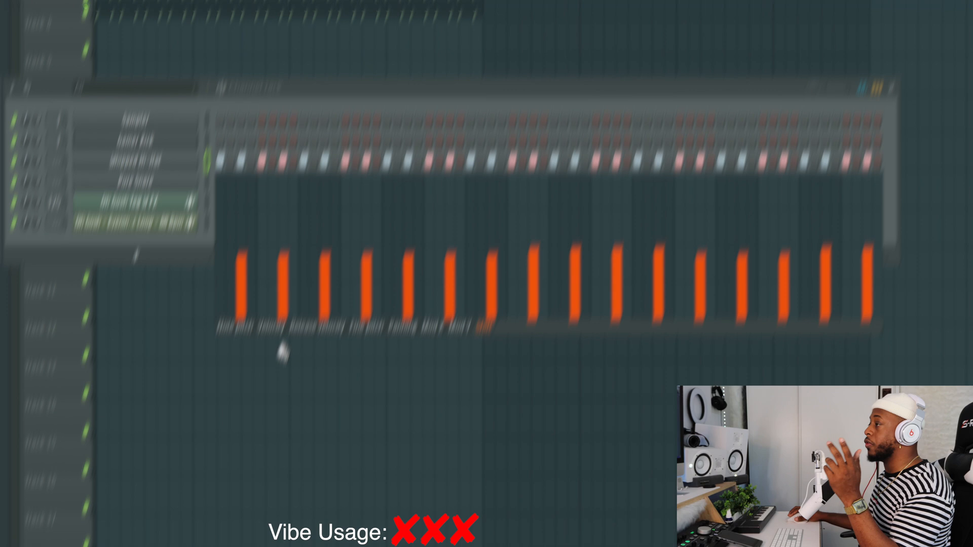
- Lower the Velocity of every second Whipped Hi-Hat hit to varied levels, about 30 to 45 percent of the graph height, through the eleventh such hit
click(270, 323)
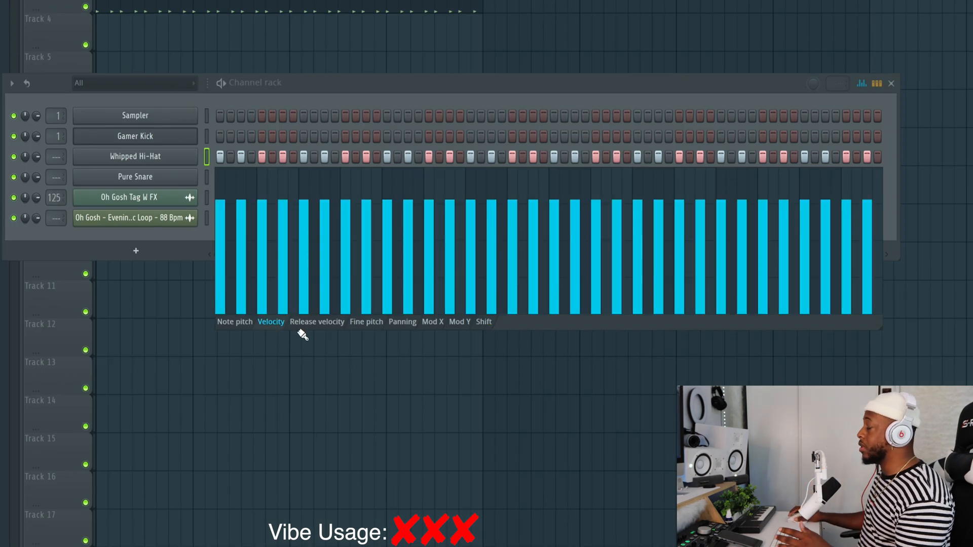
click(242, 263)
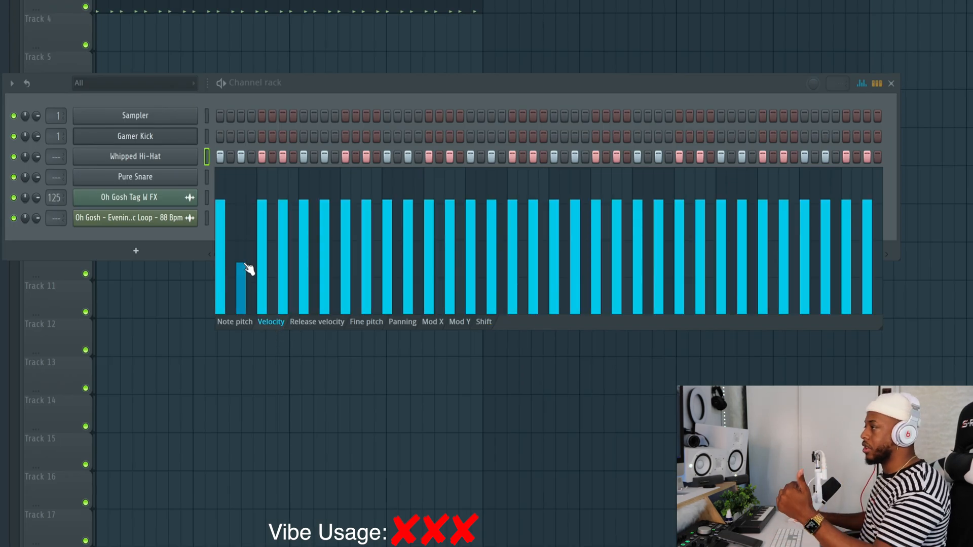
drag(245, 264, 245, 269)
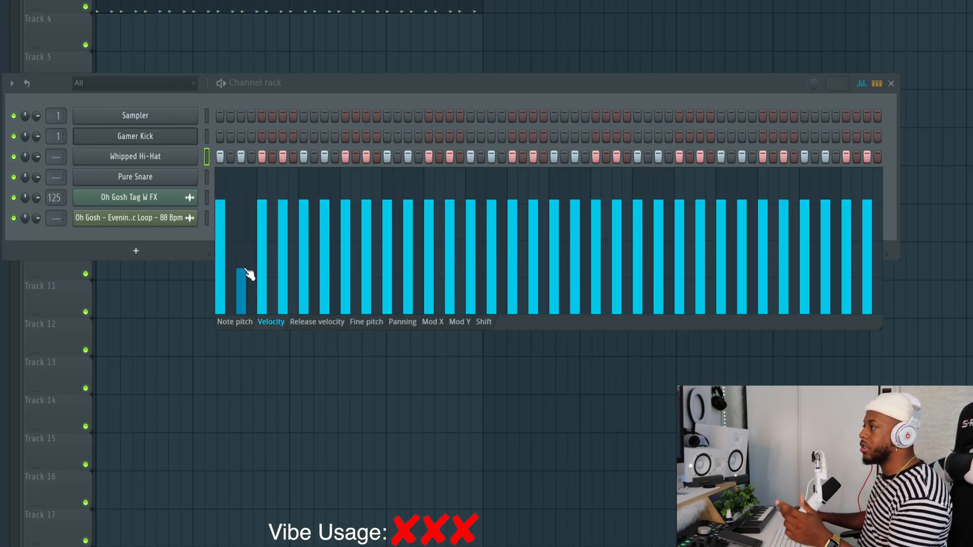
click(282, 267)
click(324, 249)
click(366, 268)
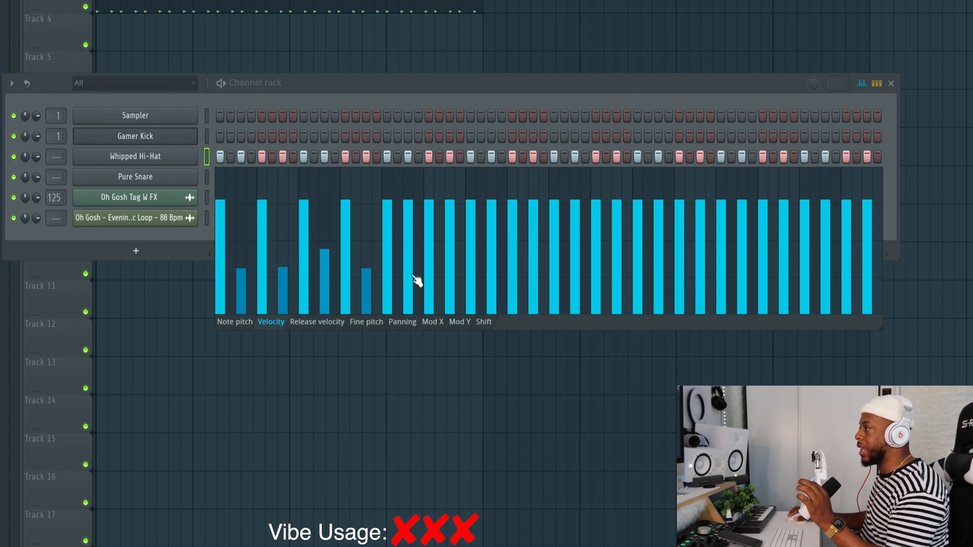
click(408, 273)
click(449, 263)
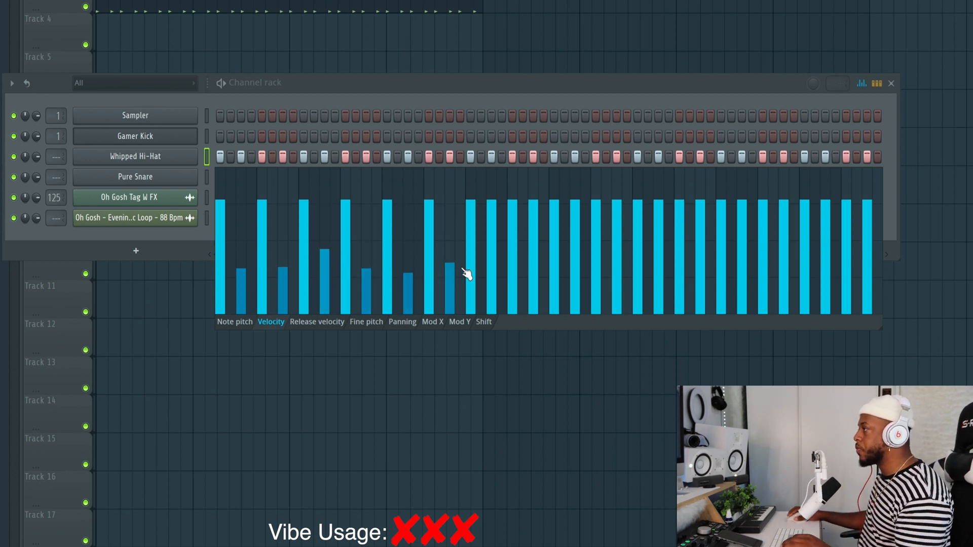
click(491, 267)
click(533, 268)
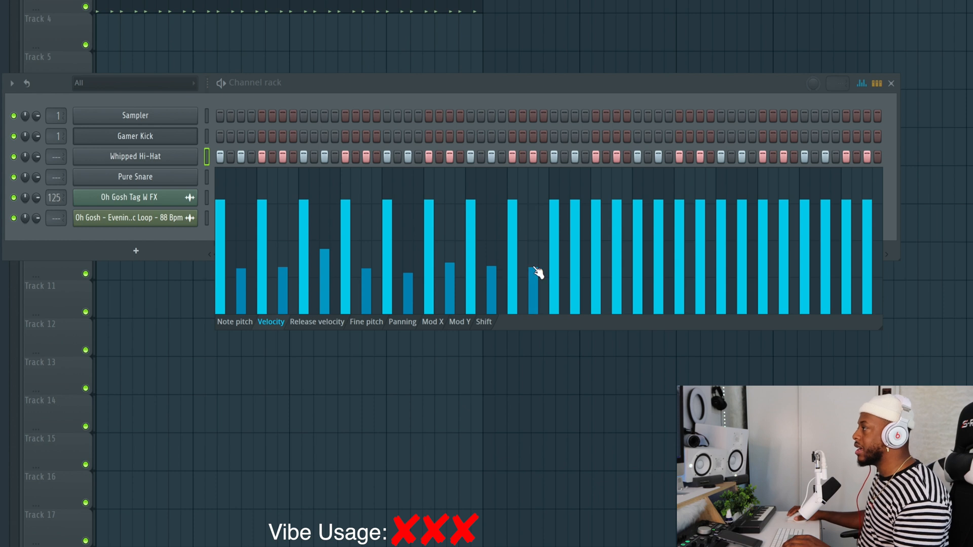
click(575, 264)
click(616, 263)
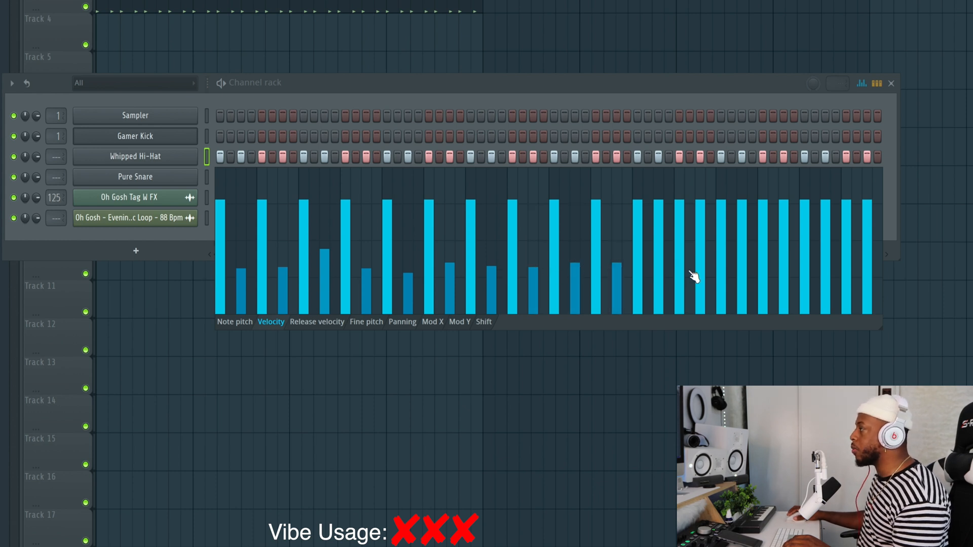
click(658, 264)
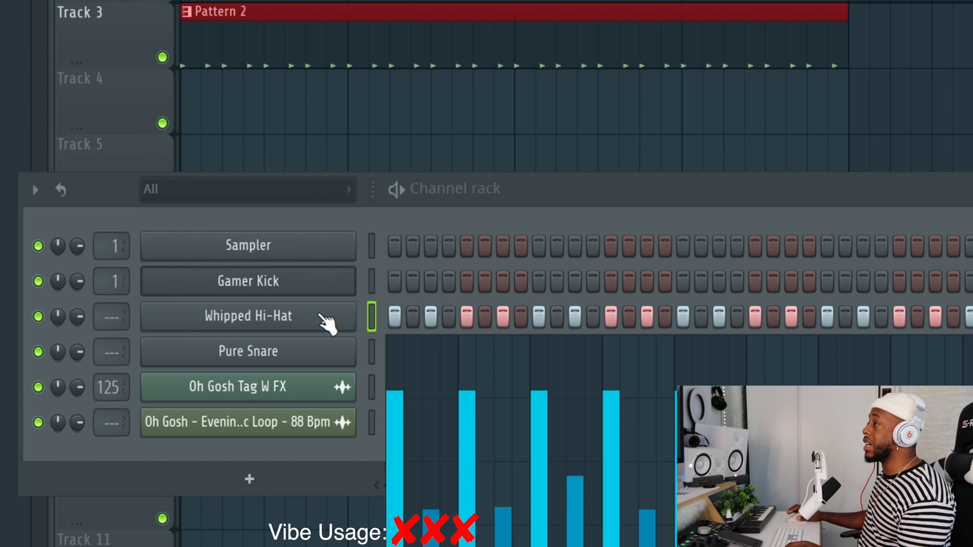
- Open the Whipped Hi-Hat sampler settings and show its miscellaneous functions
click(322, 319)
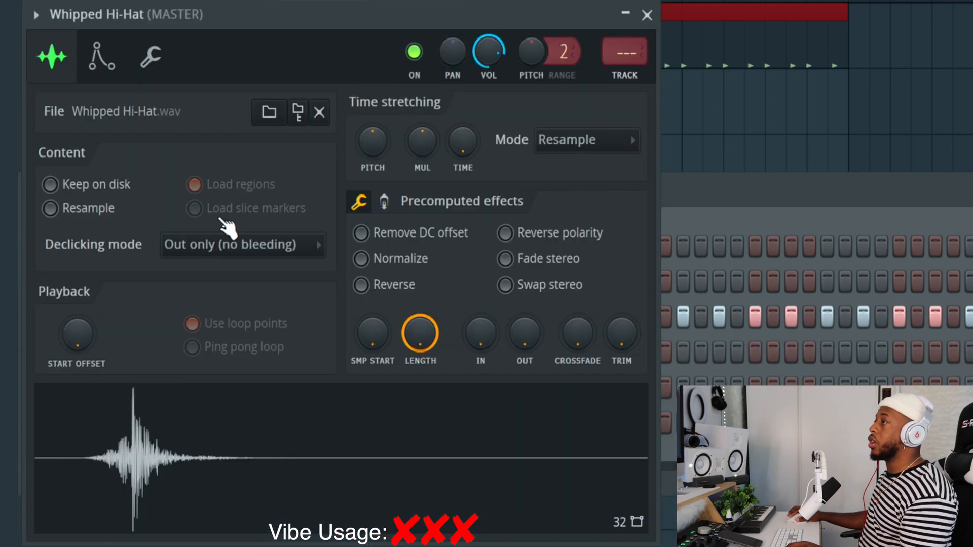
click(167, 73)
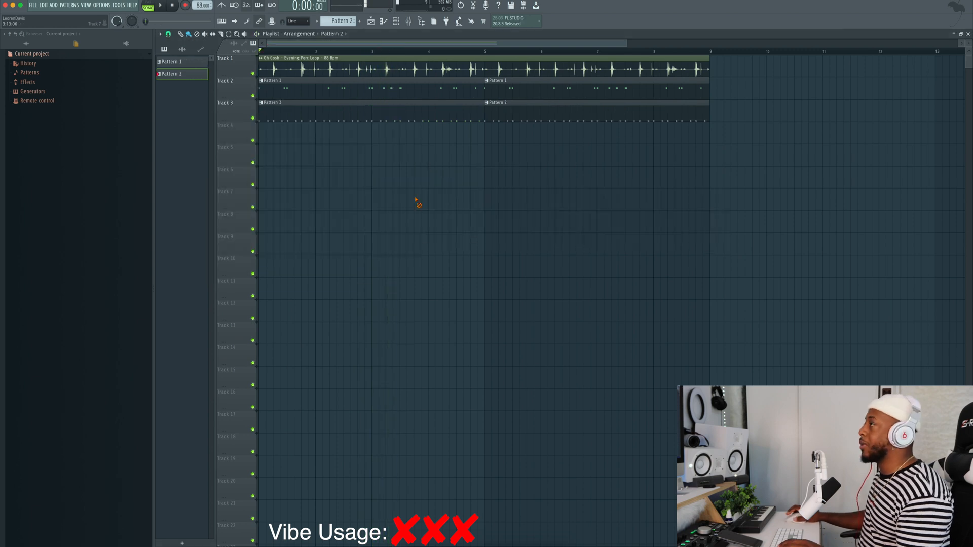
- Insert a Keyscape instrument above the Oh Gosh Tag W FX channel in the channel rack
click(397, 24)
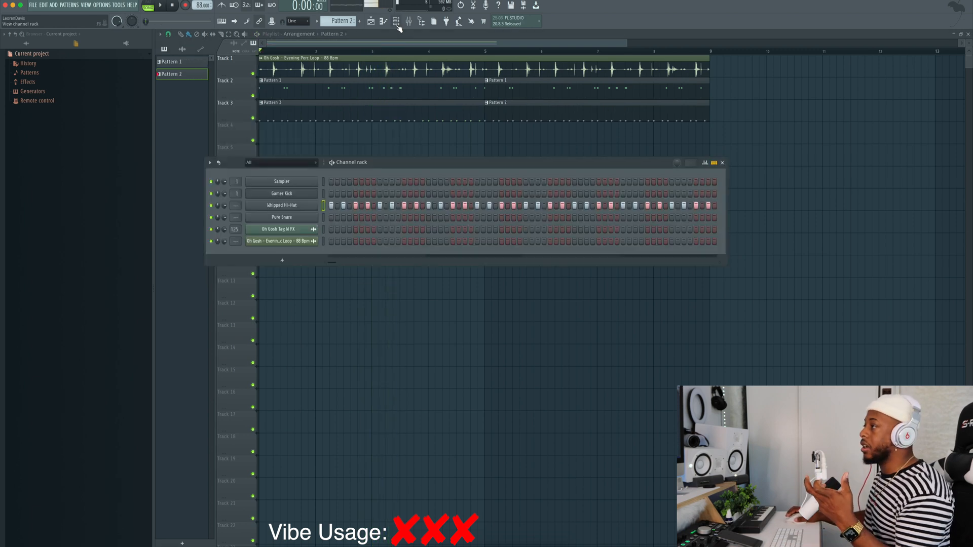
right_click(274, 231)
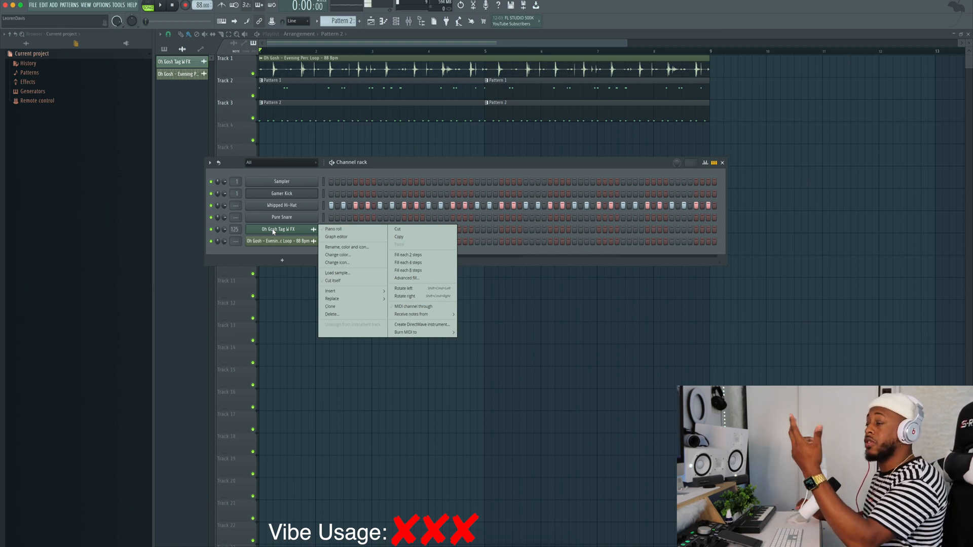
click(273, 231)
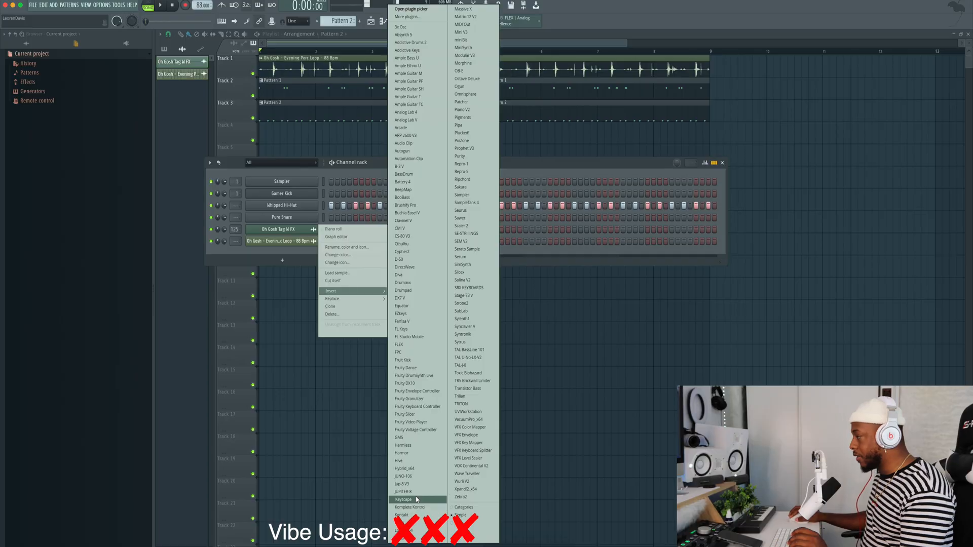
click(416, 500)
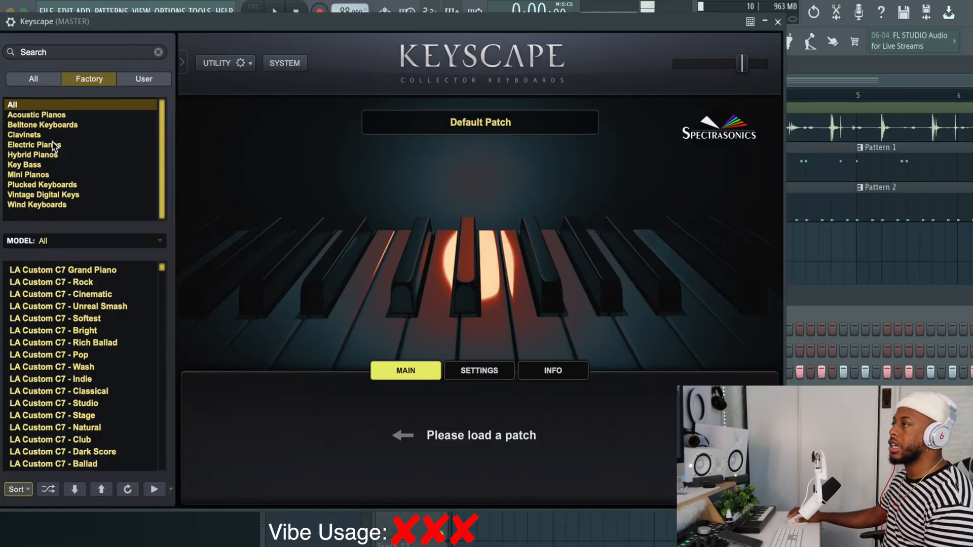
- Load the Rhodes - Classic patch from Keyscape's Electric Pianos category
click(54, 147)
scroll(89, 436, down, 8)
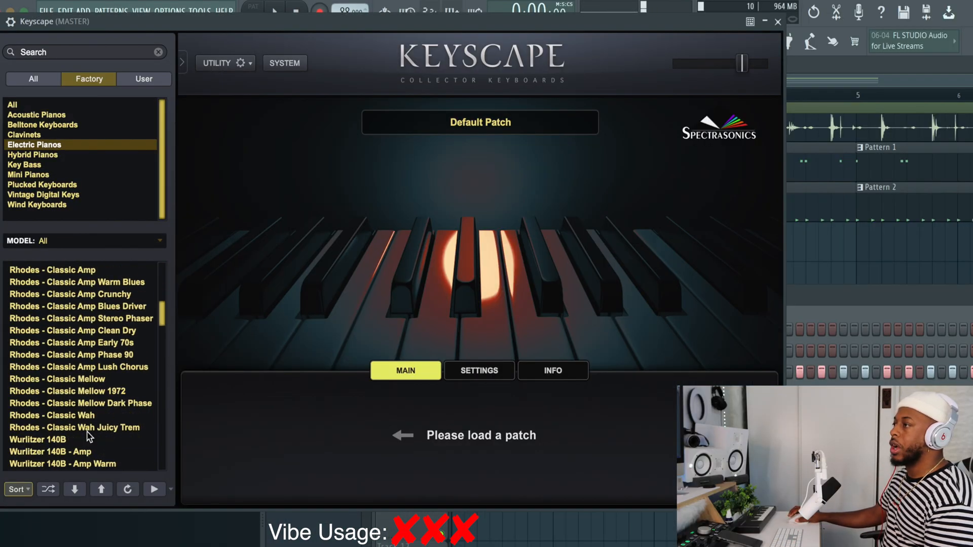
scroll(66, 430, up, 5)
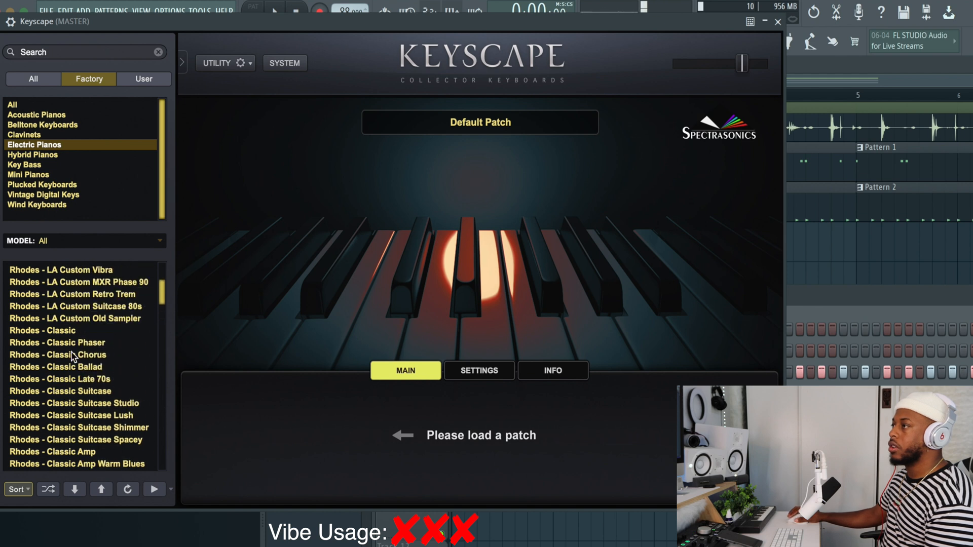
click(60, 330)
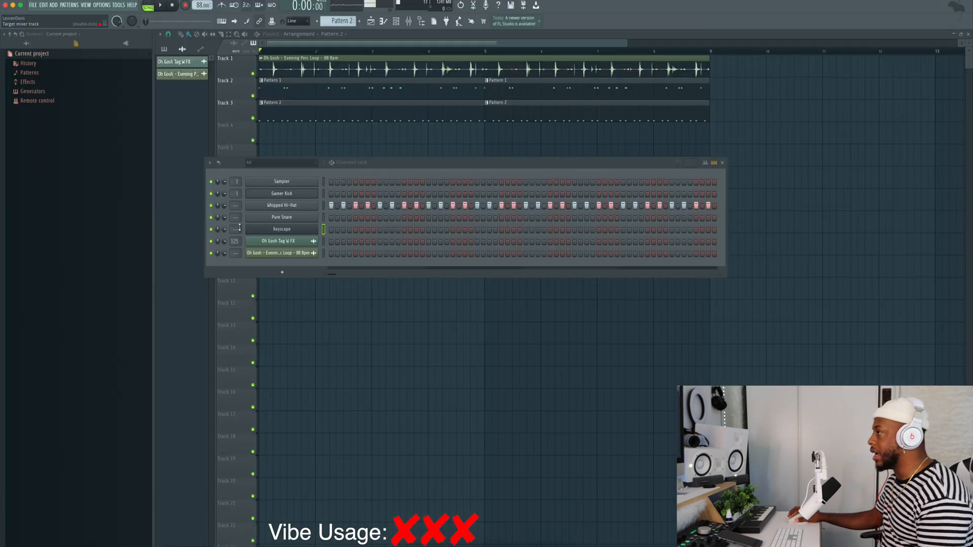
- Route the Keyscape channel to mixer insert 21 and record an eight-bar chord part live into Pattern 11 on playlist Track 11
double_click(238, 229)
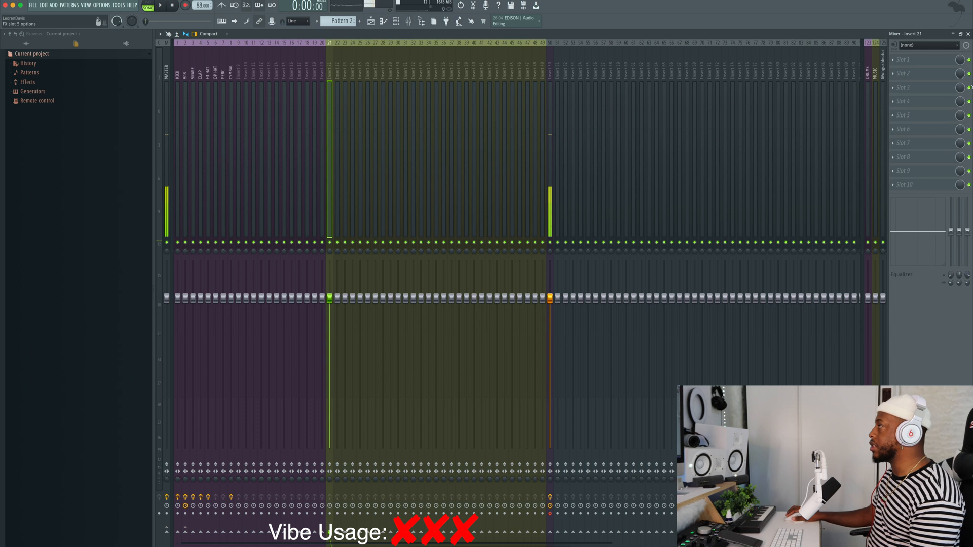
click(916, 105)
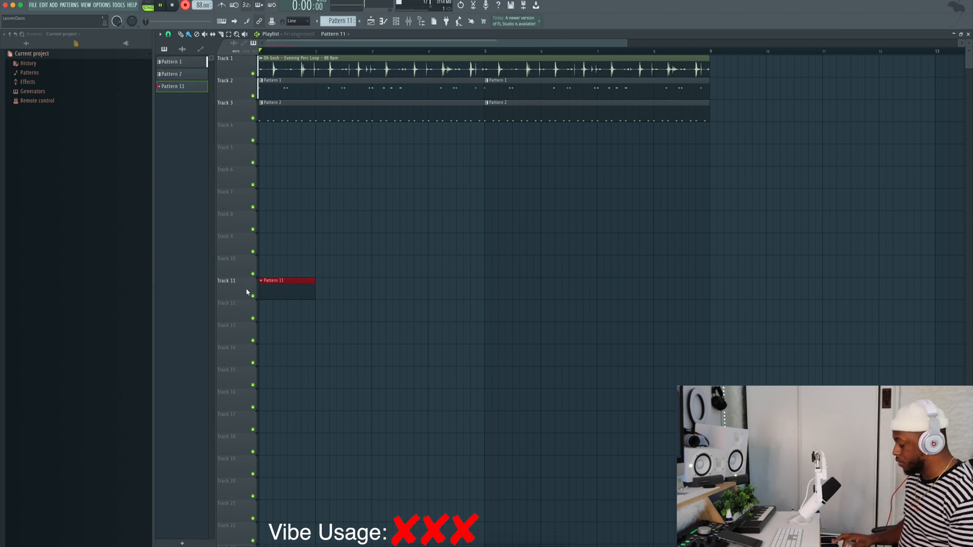
key(space)
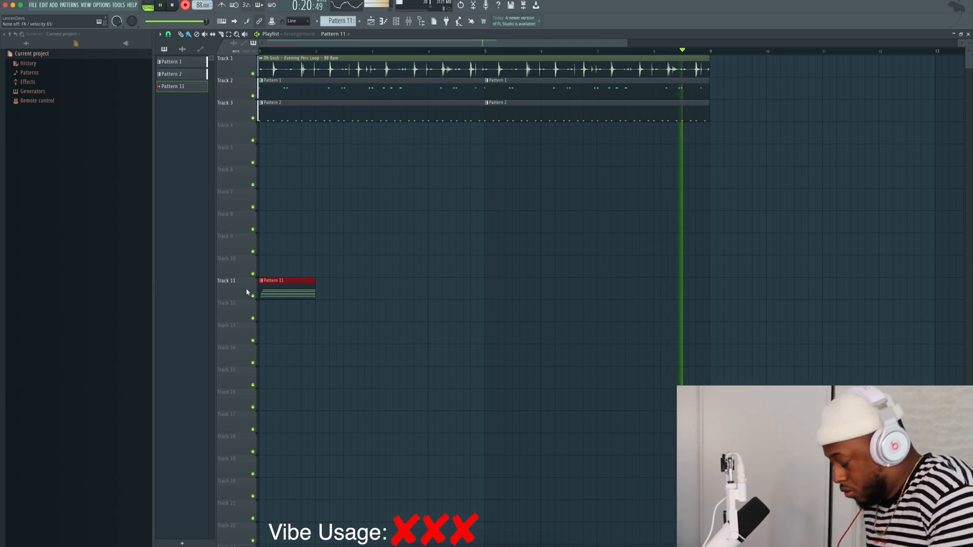
key(space)
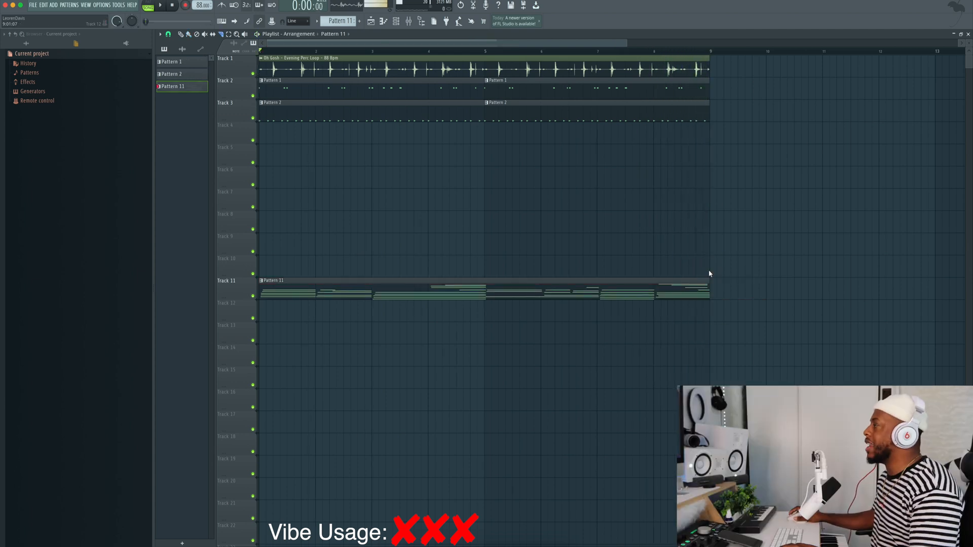
- Insert a miniBit instrument above the Keyscape channel in the channel rack
click(398, 23)
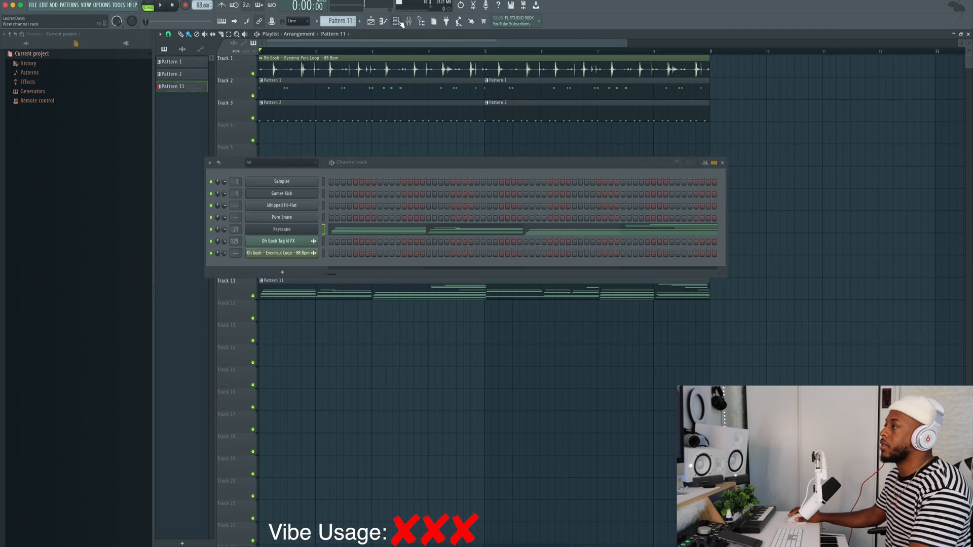
right_click(299, 232)
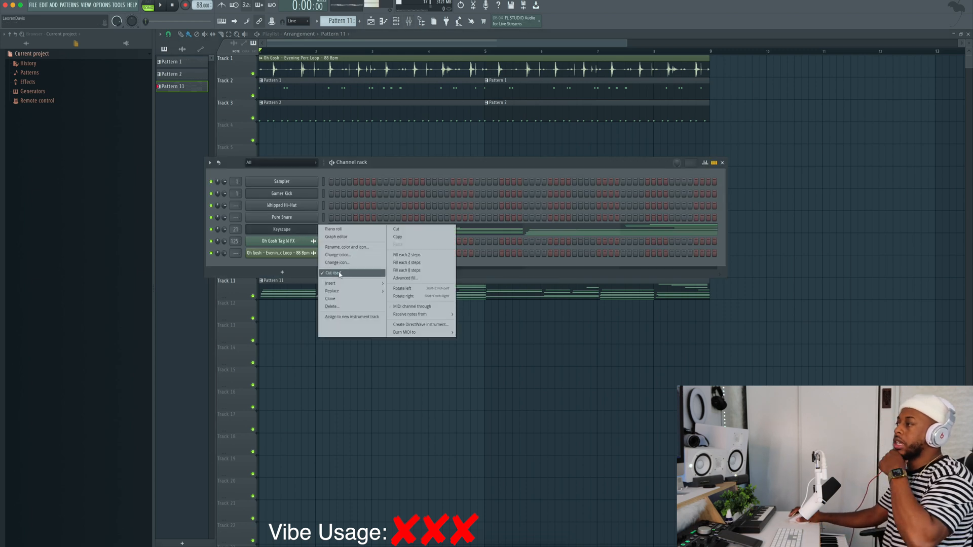
mouse_move(340, 282)
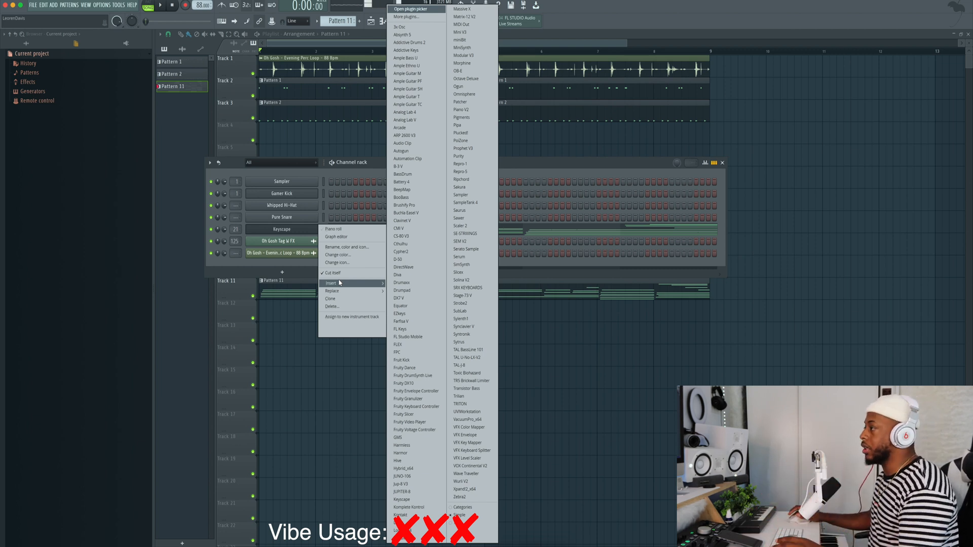
click(461, 42)
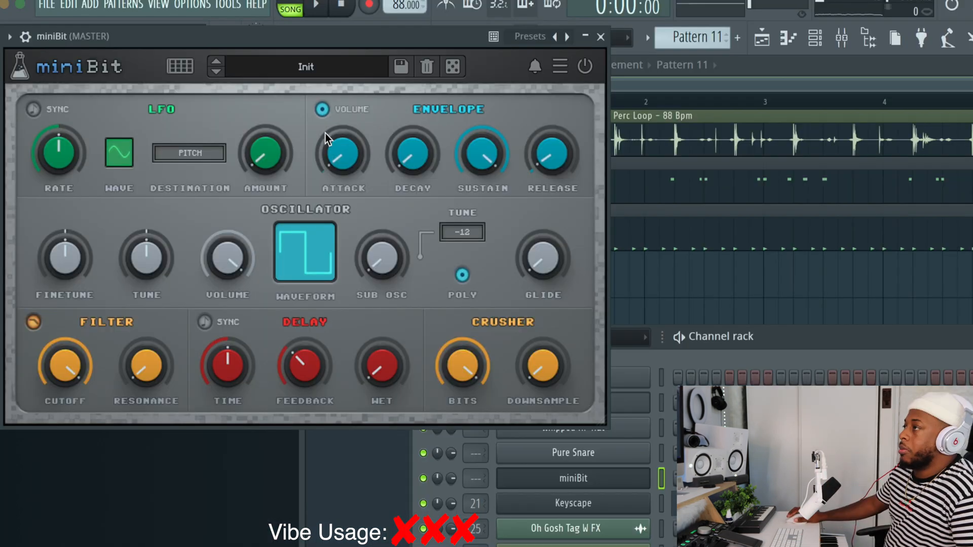
- Load a bass preset from miniBit's Factory Bass category
click(304, 67)
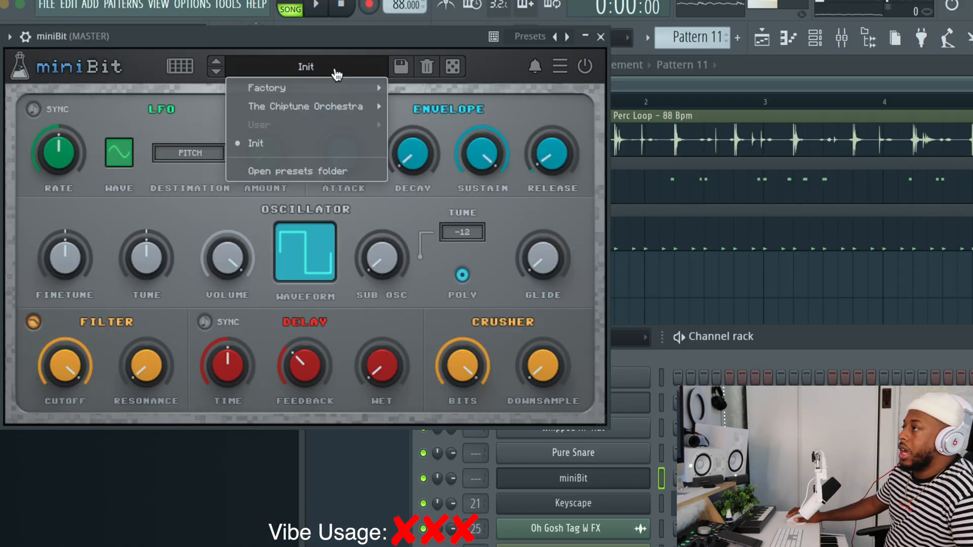
mouse_move(266, 92)
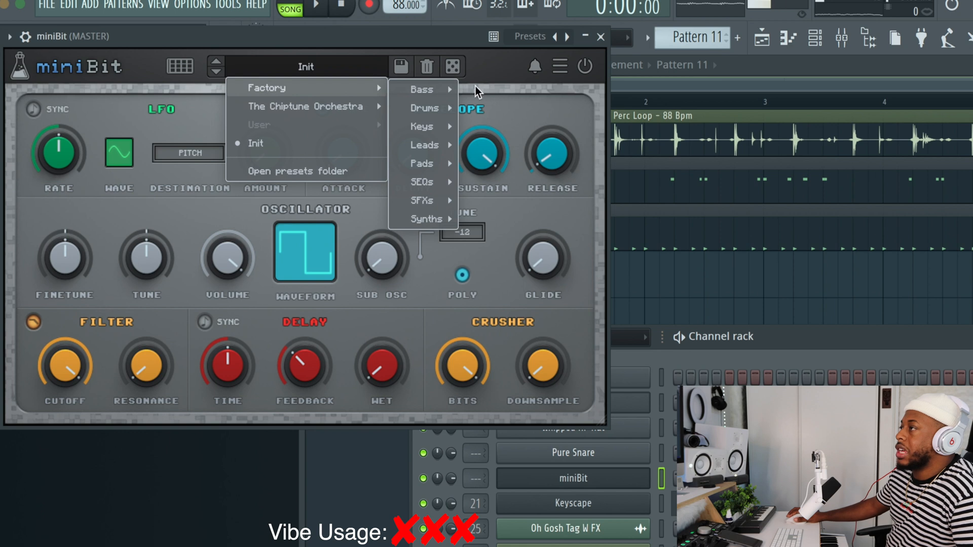
mouse_move(451, 87)
click(508, 102)
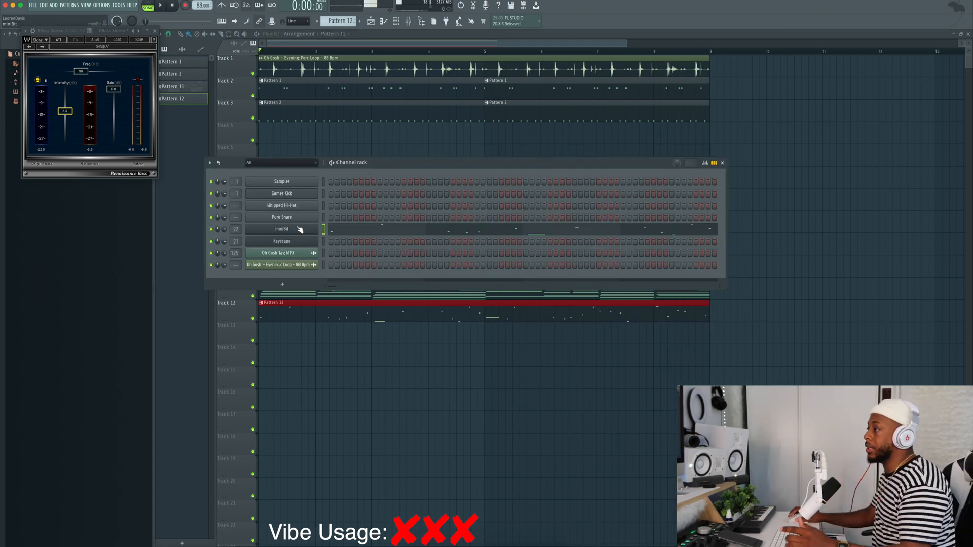
- Insert a Kontakt instrument above the miniBit channel and browse through its instrument libraries
right_click(299, 229)
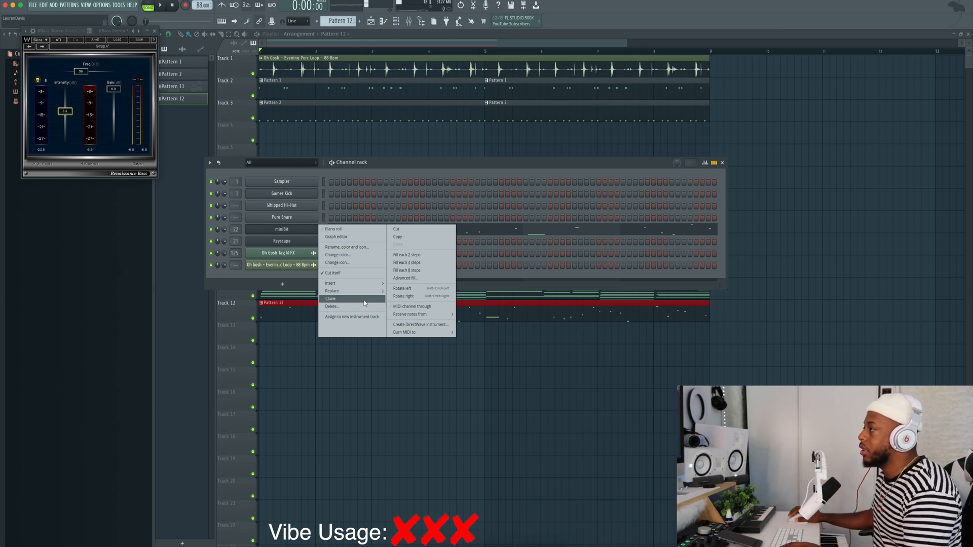
mouse_move(363, 291)
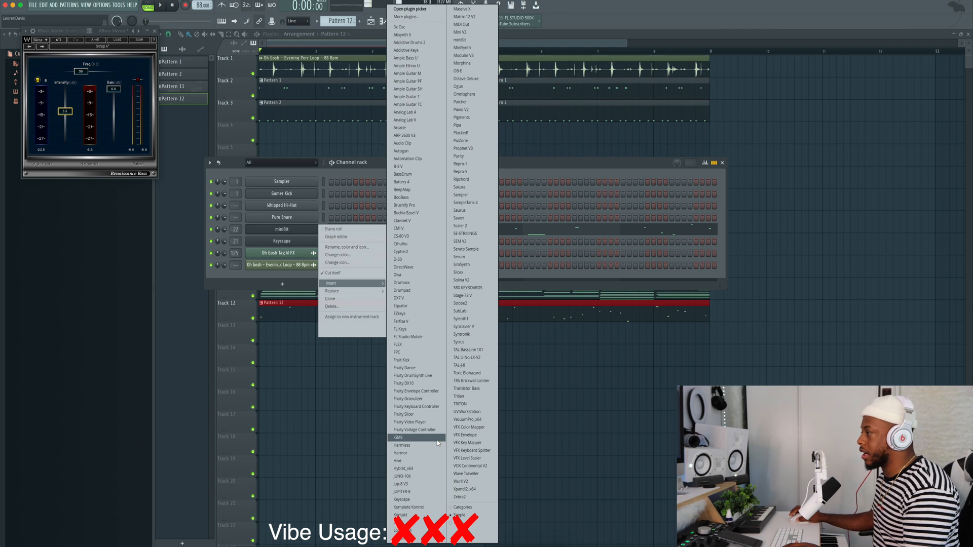
click(400, 515)
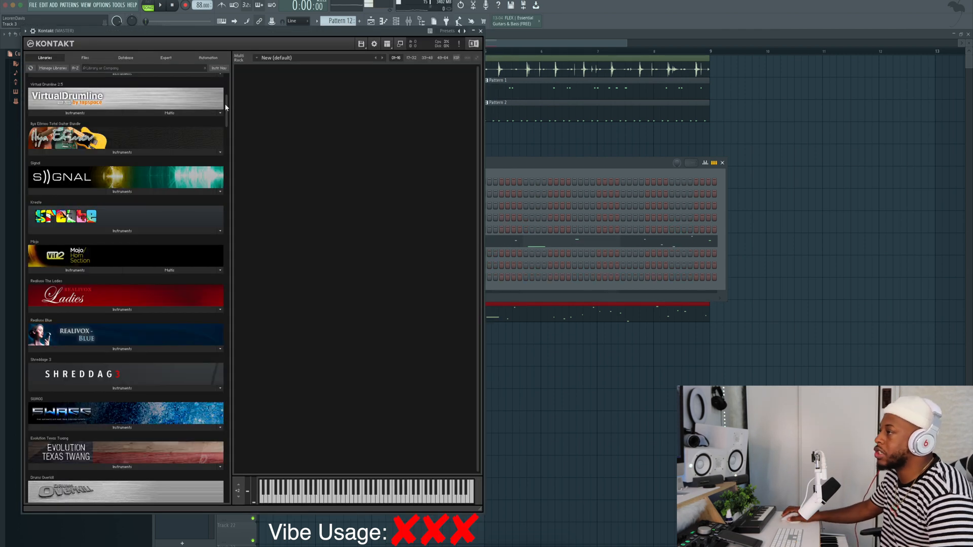
drag(228, 108, 233, 249)
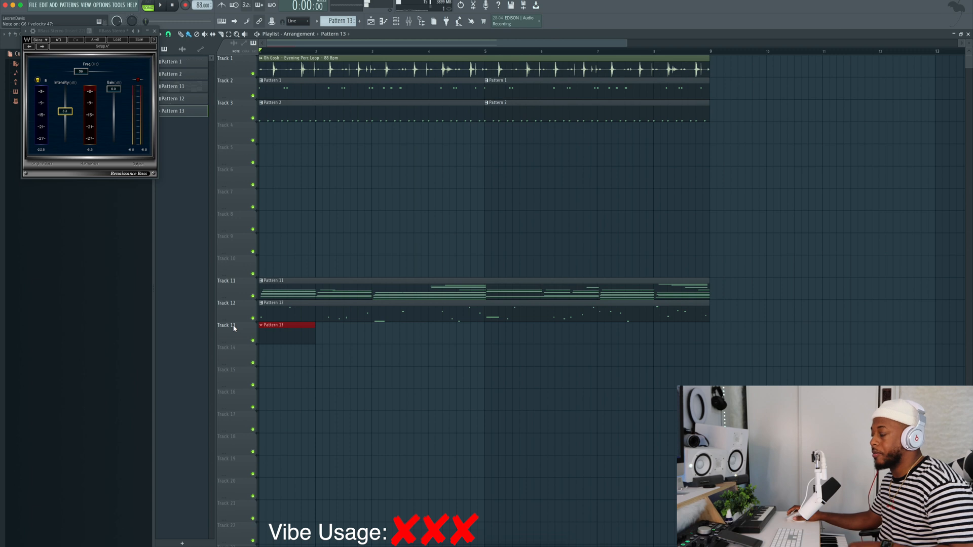
- Record one sustained Kontakt note live across eight bars into Pattern 13 on playlist Track 13
key(space)
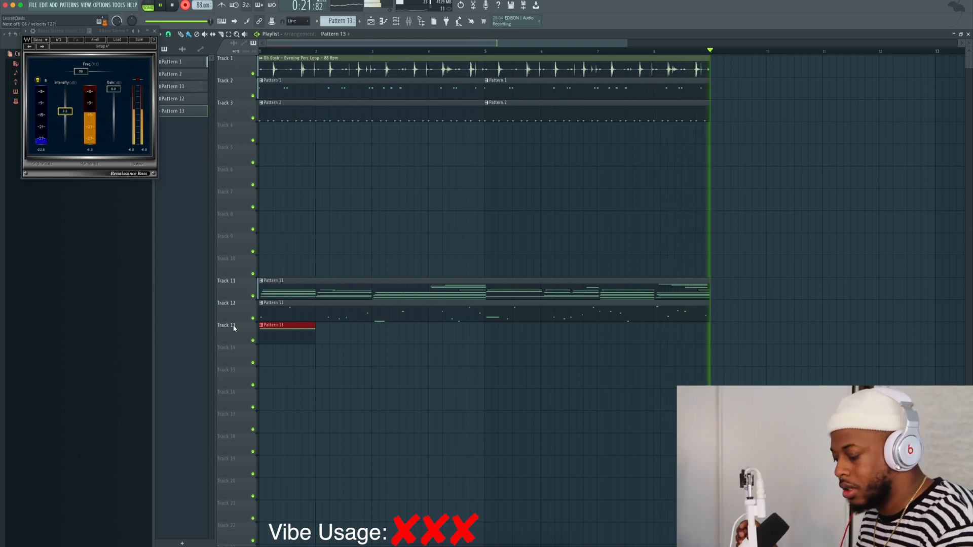
key(space)
- Route the Kontakt channel to mixer insert 24 and load the Wires effect in slot 6 of that insert
key(F6)
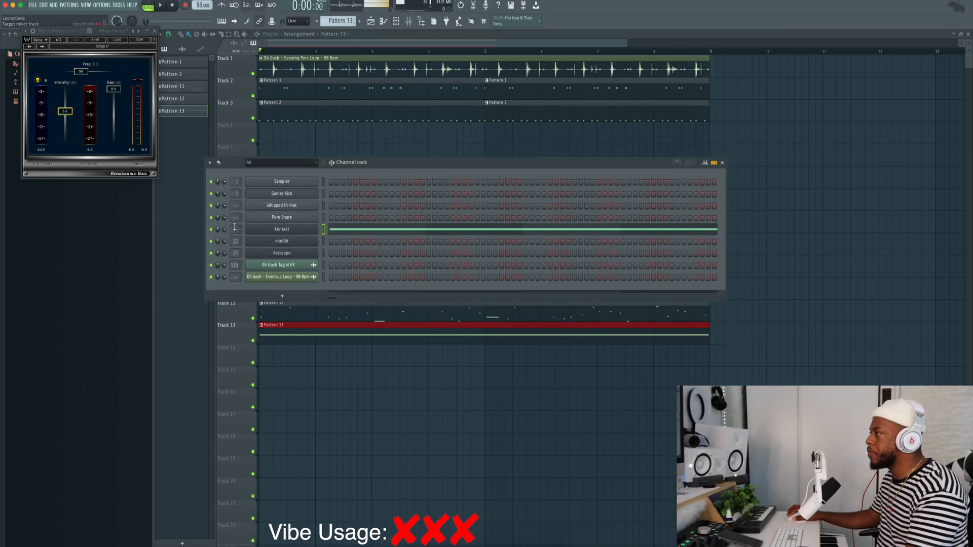
drag(235, 227, 235, 205)
click(903, 128)
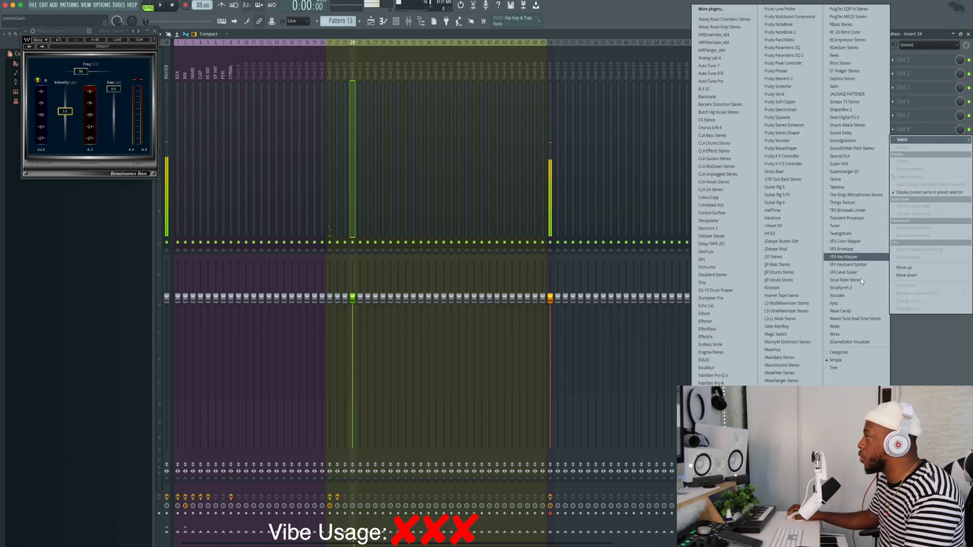
click(849, 334)
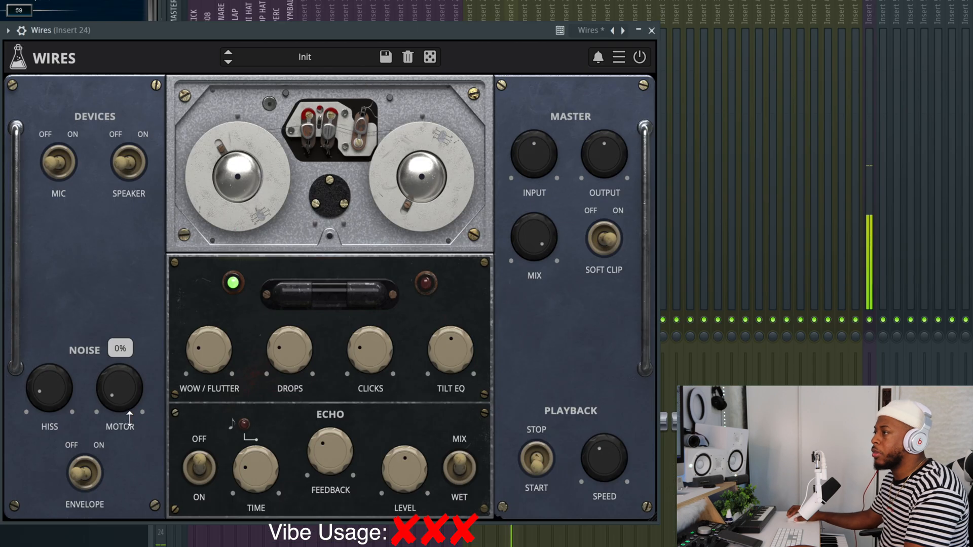
- Set Clicks to 0% in the Wires effect, raise Wow / Flutter slightly, and toggle playback
drag(355, 347, 355, 362)
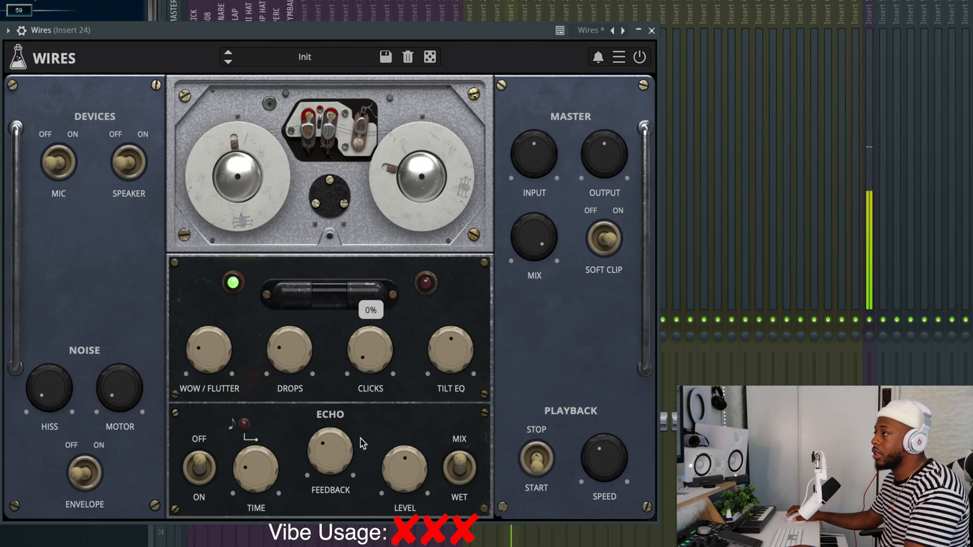
drag(222, 362, 221, 352)
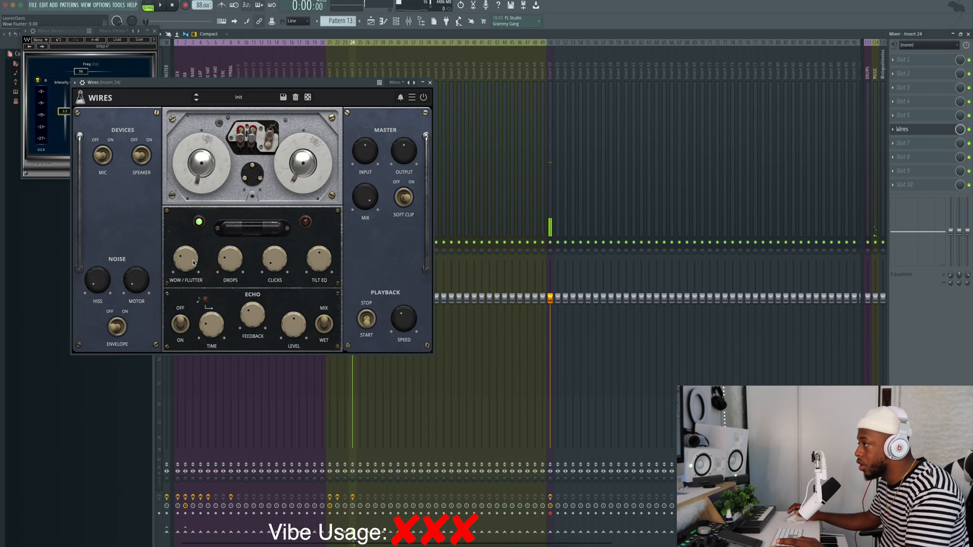
key(space)
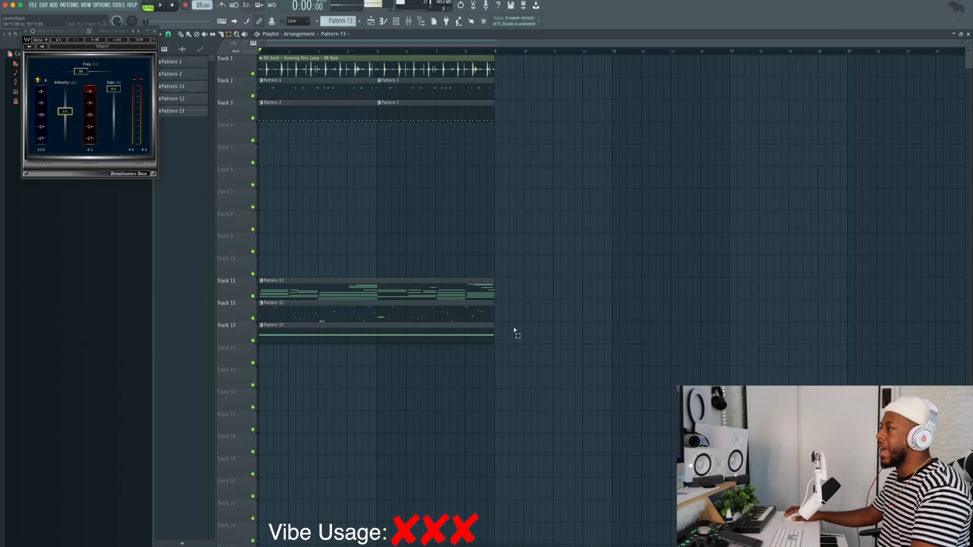
- Duplicate all playlist clips directly after themselves so the arrangement spans 16 bars
key(ctrl+a)
key(ctrl+b)
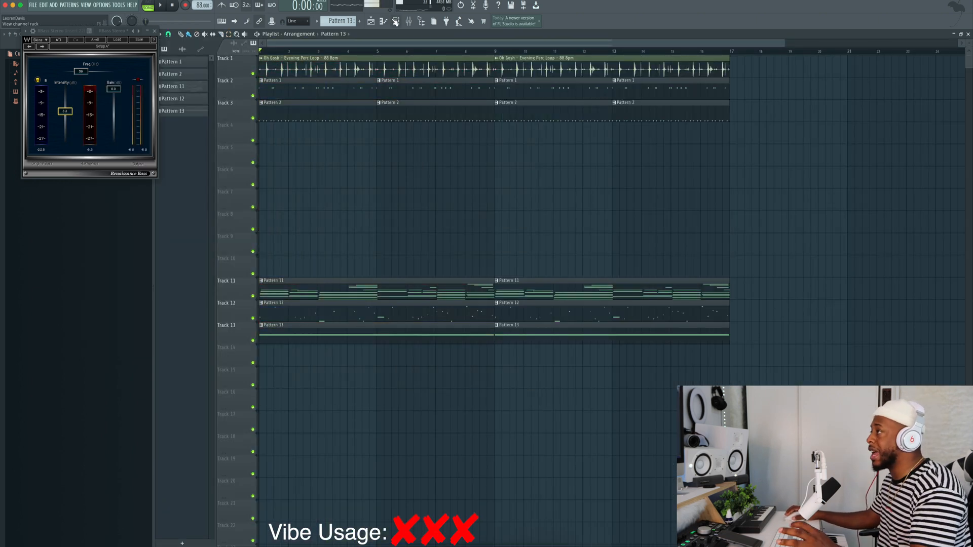
- Insert an Addictive Keys instrument above the Kontakt channel, choose Studio Grand - Selections, and close its window
click(396, 22)
right_click(292, 231)
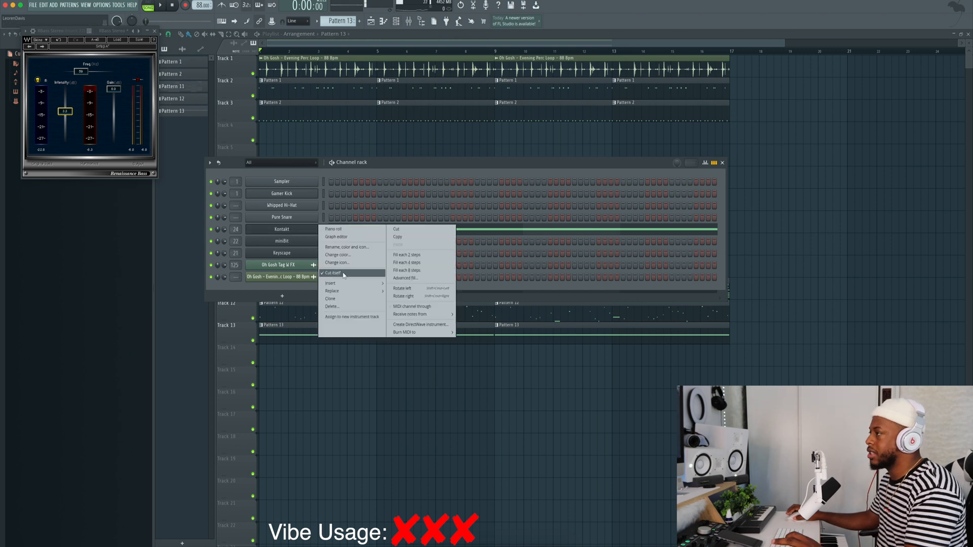
mouse_move(342, 284)
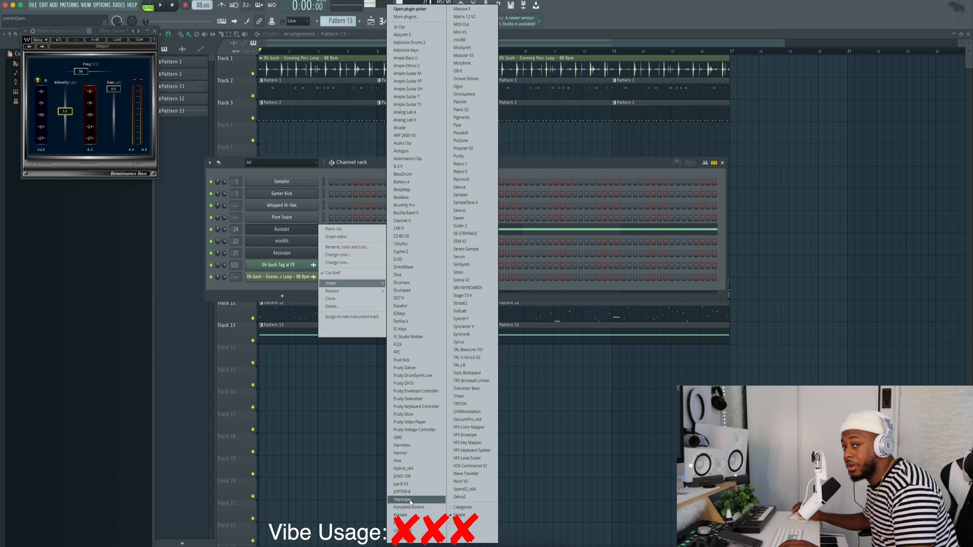
click(410, 50)
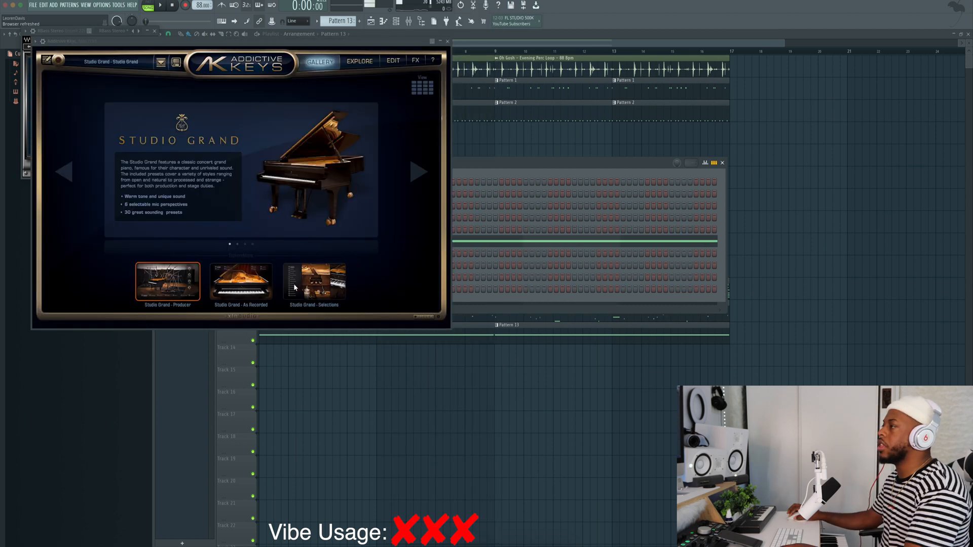
click(297, 285)
click(448, 42)
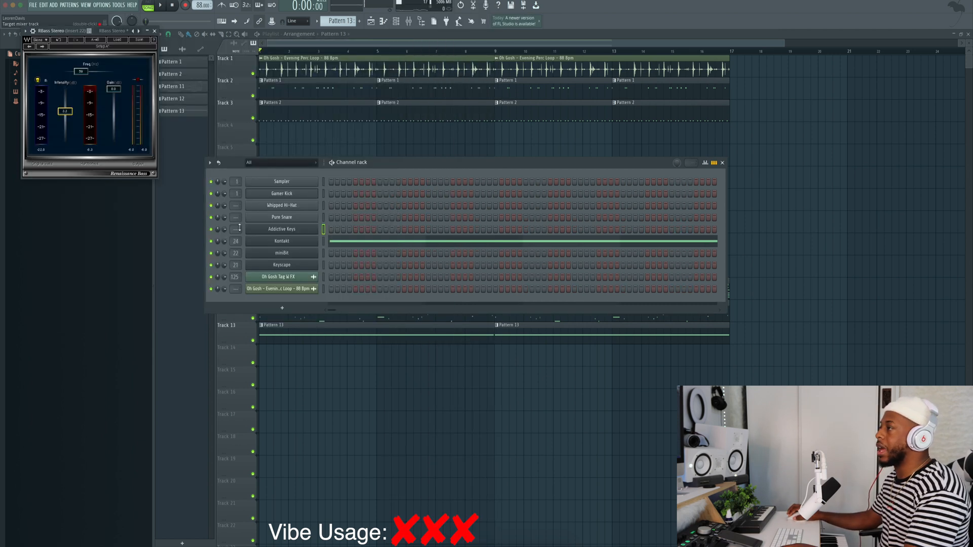
- Load the Tapeboy effect in slot 4 of mixer insert 25 for the Addictive Keys channel
key(F9)
click(360, 60)
click(894, 101)
mouse_move(914, 106)
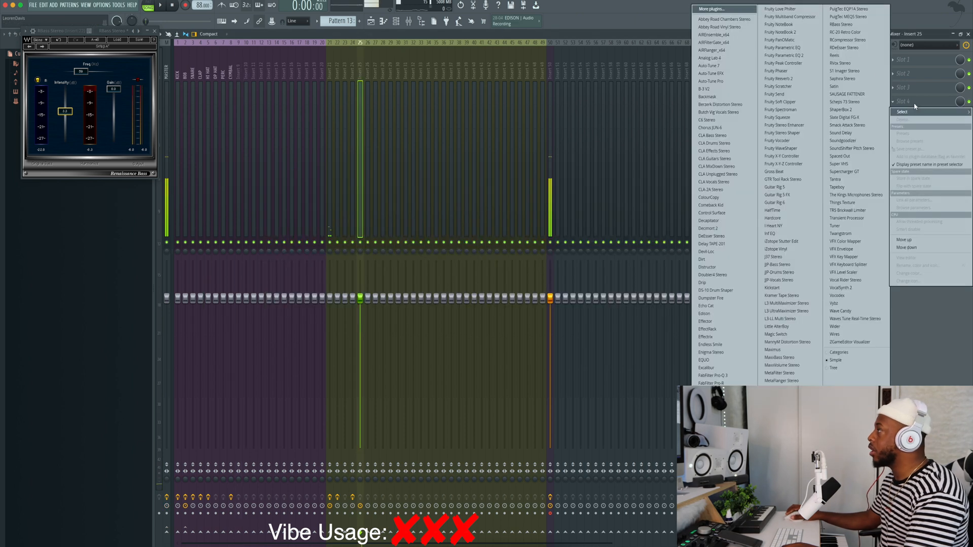
click(839, 57)
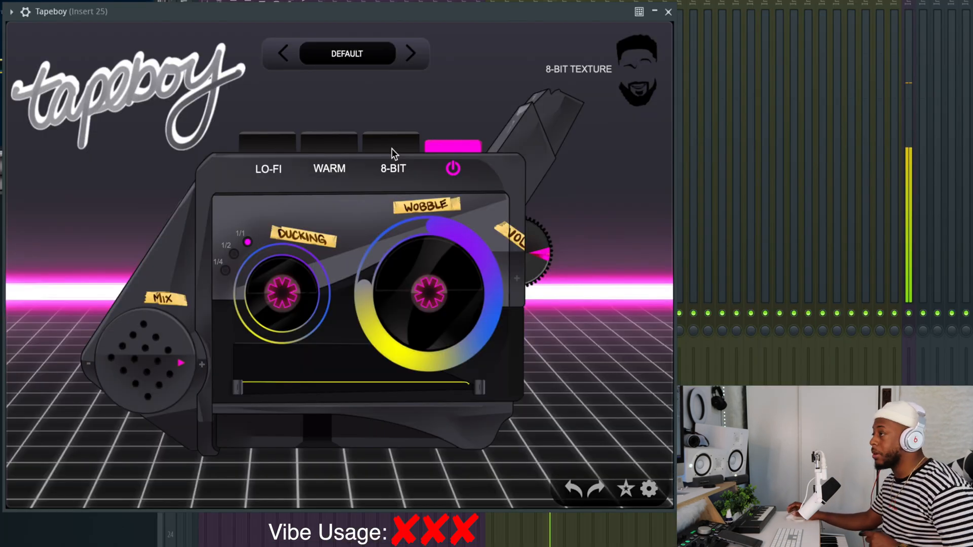
- Enable the 8-Bit, Warm and Lo-Fi textures in Tapeboy
click(393, 150)
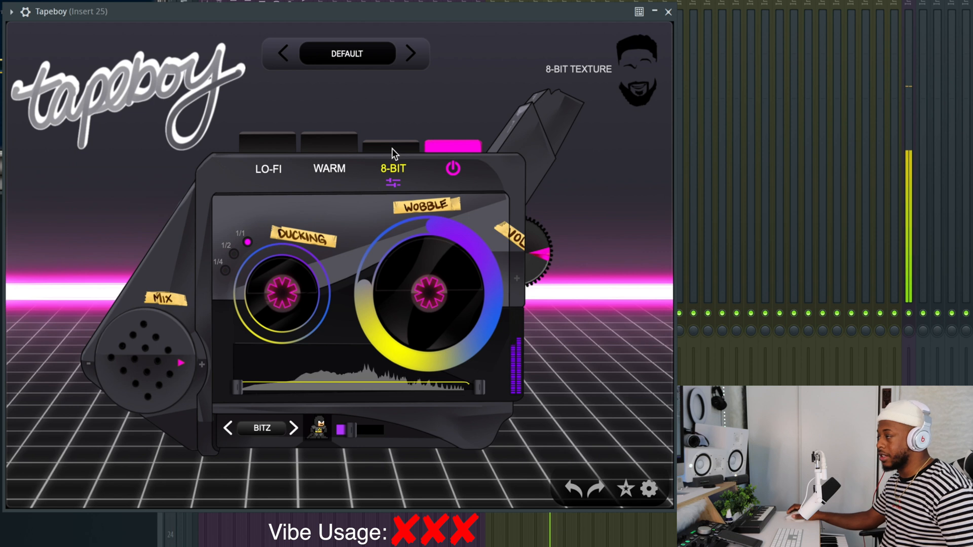
click(320, 145)
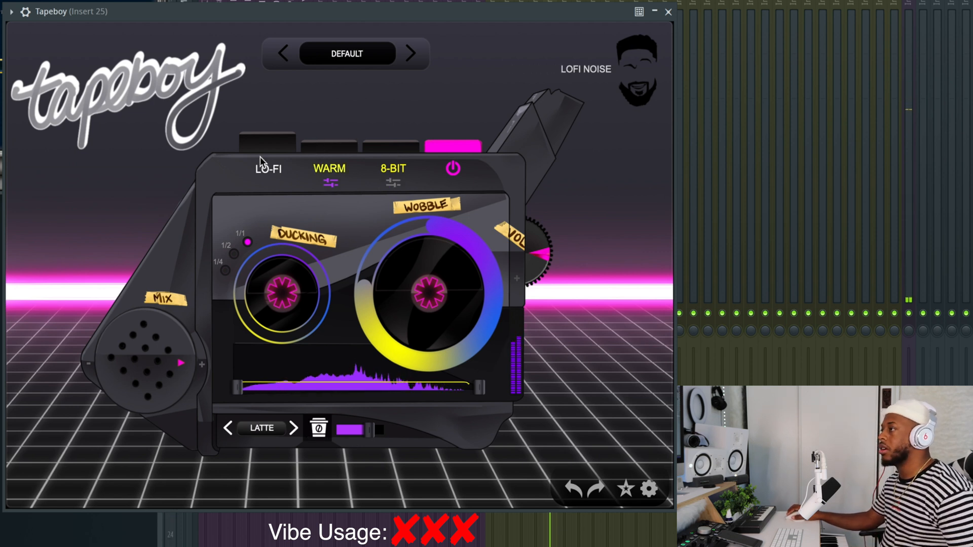
click(263, 142)
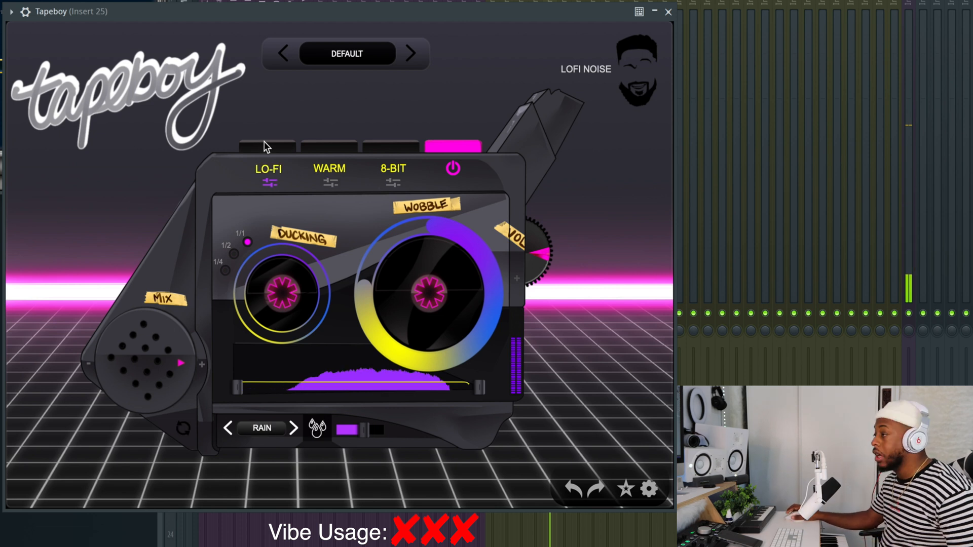
- Change Tapeboy's Lo-Fi noise type to Hiss and lower its noise level to near minimum
click(294, 429)
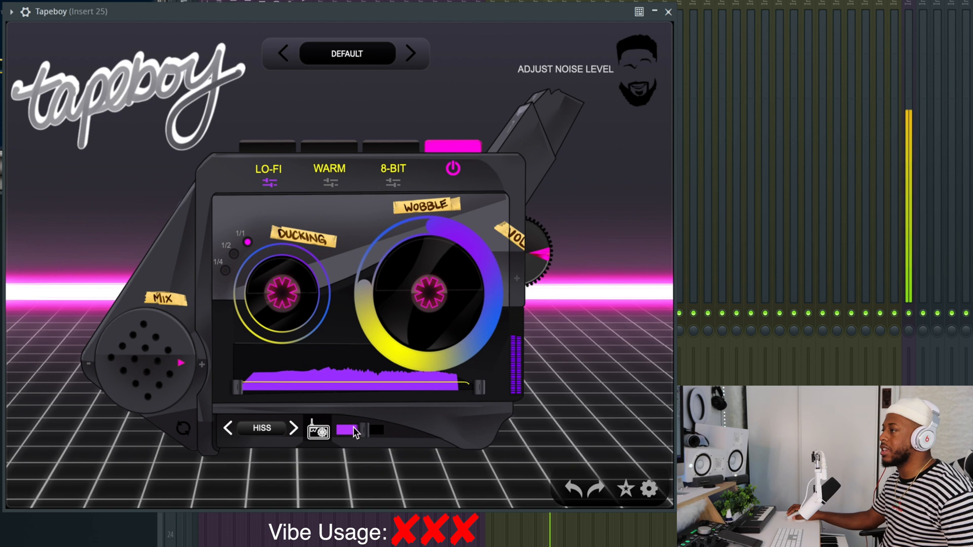
drag(354, 427, 335, 433)
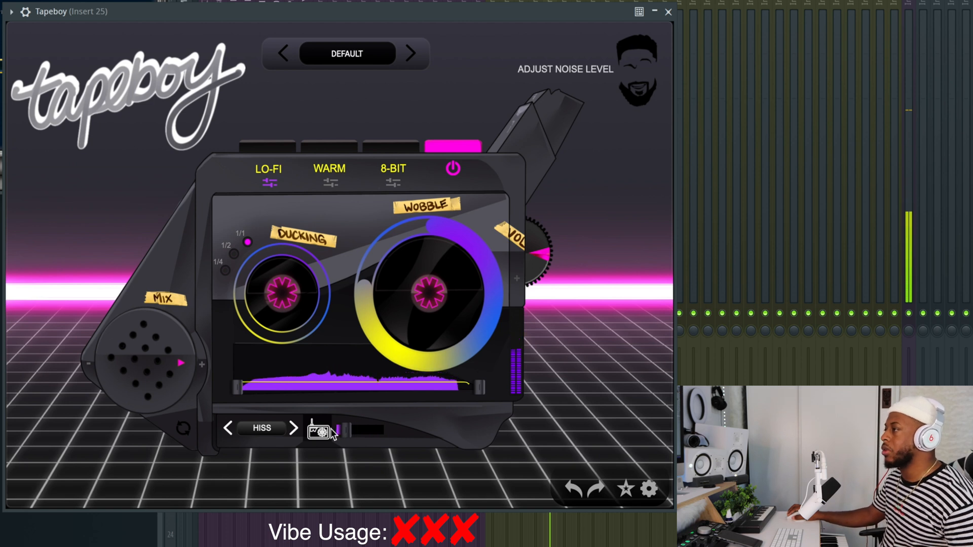
click(184, 430)
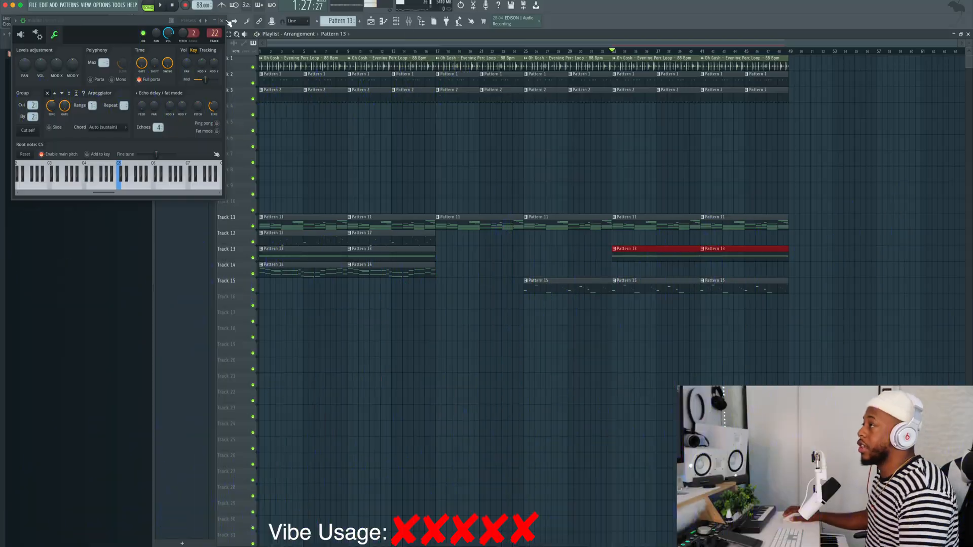
- Close the channel settings window and shift all playlist clips eight bars later so they start at bar 9
click(222, 21)
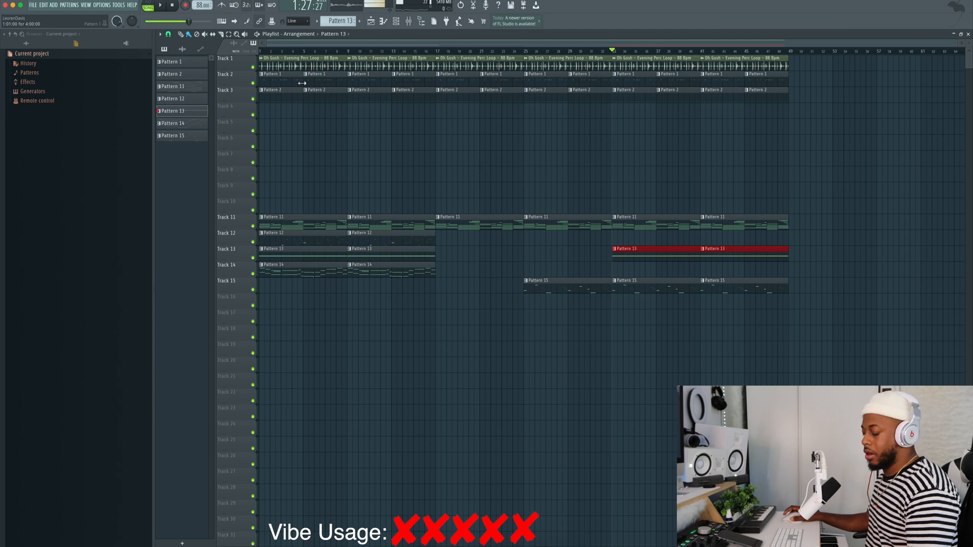
key(ctrl+a)
drag(273, 71, 363, 71)
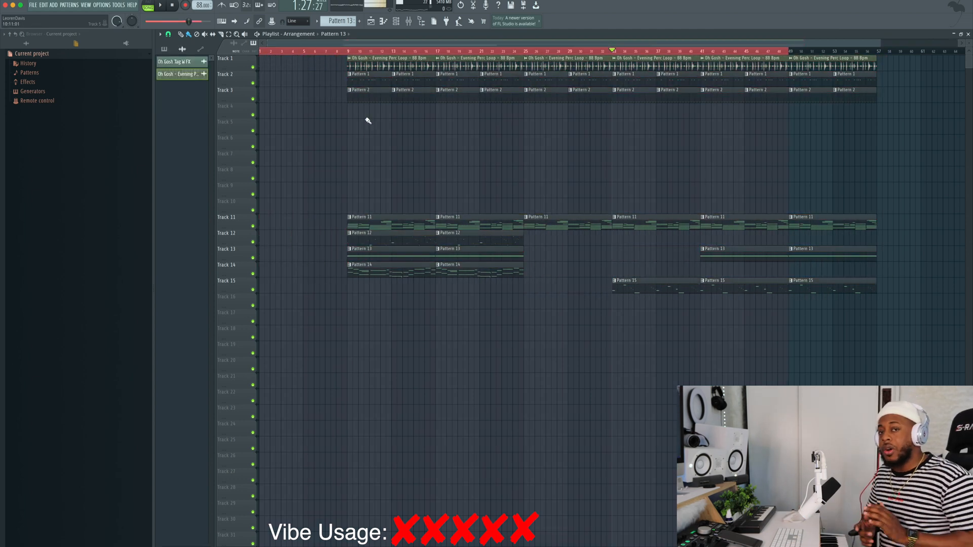